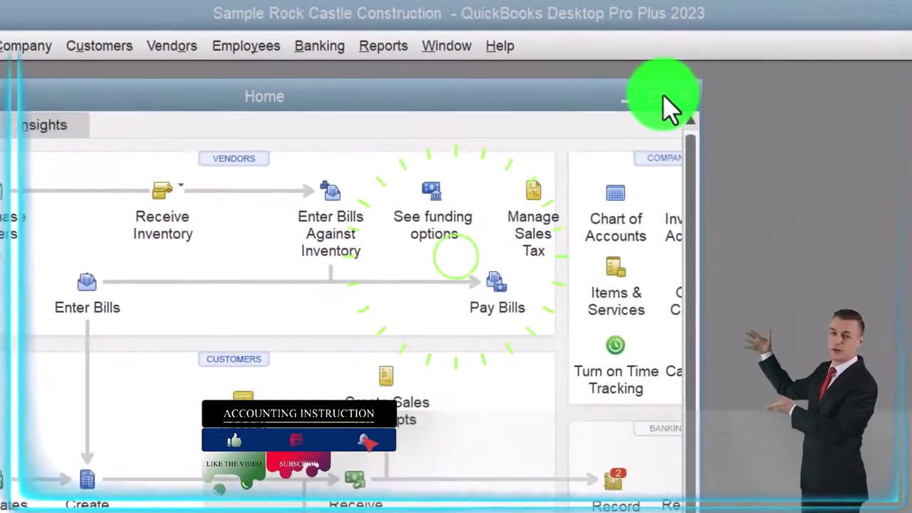
Maximize the Home window and check the view settings for the open window list and the hidden icon bar.
left_click(693, 111)
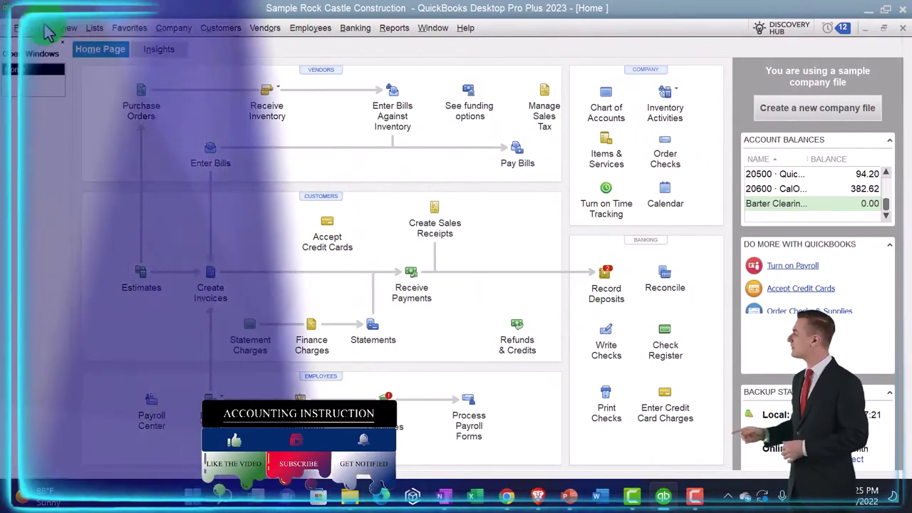
left_click(69, 29)
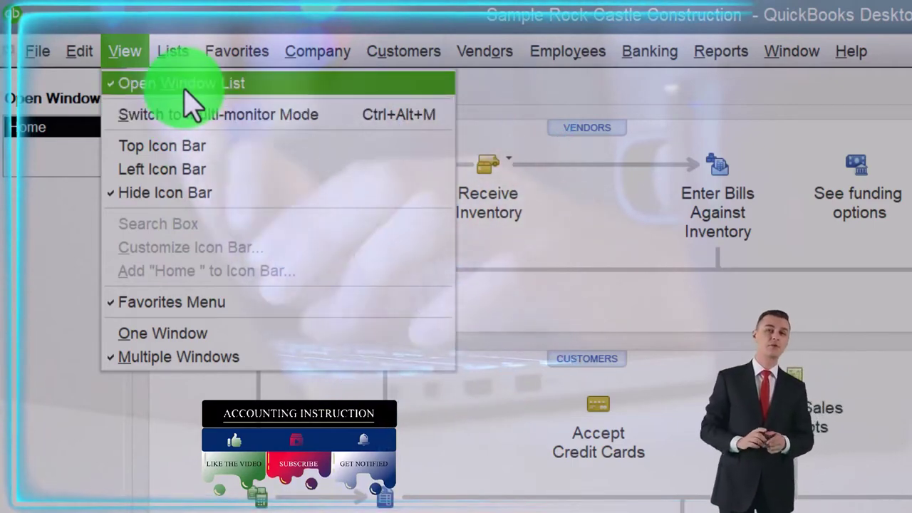
left_click(67, 234)
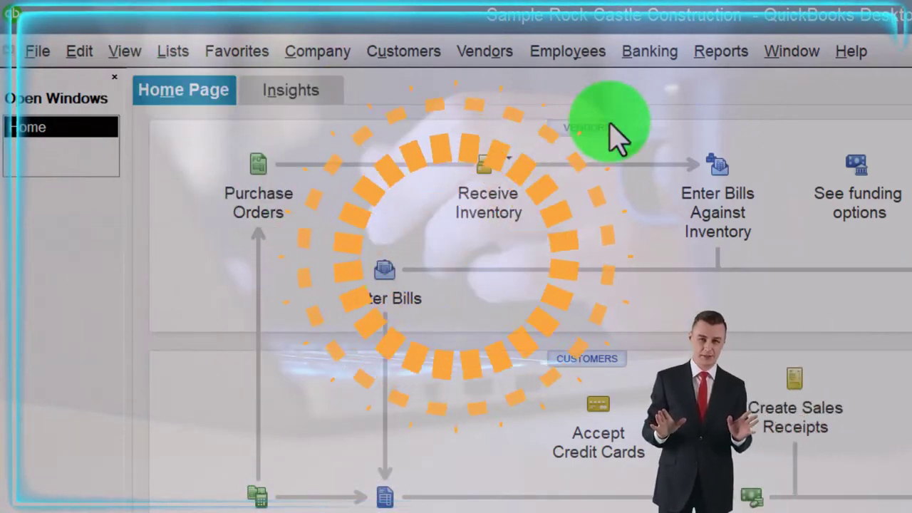
Run the Profit & Loss Standard report for the period 01/01/2024 to 12/31/2024.
left_click(723, 56)
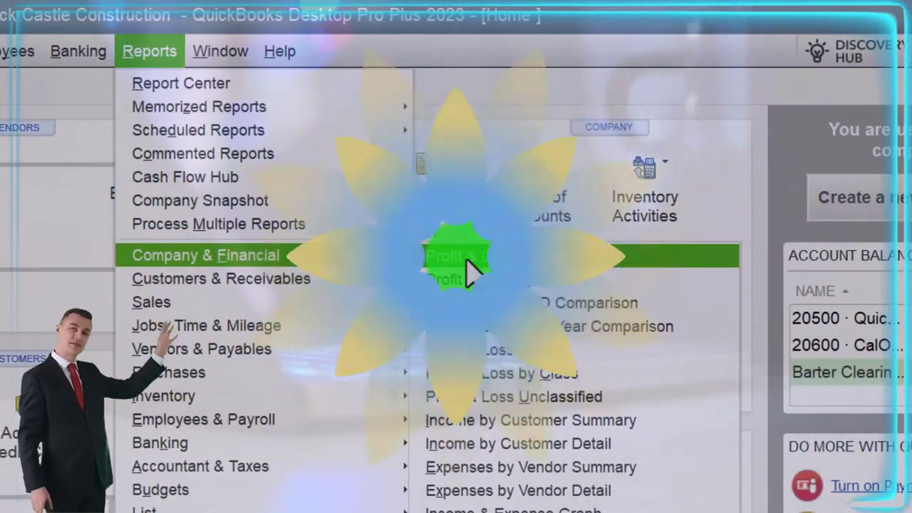
left_click(467, 256)
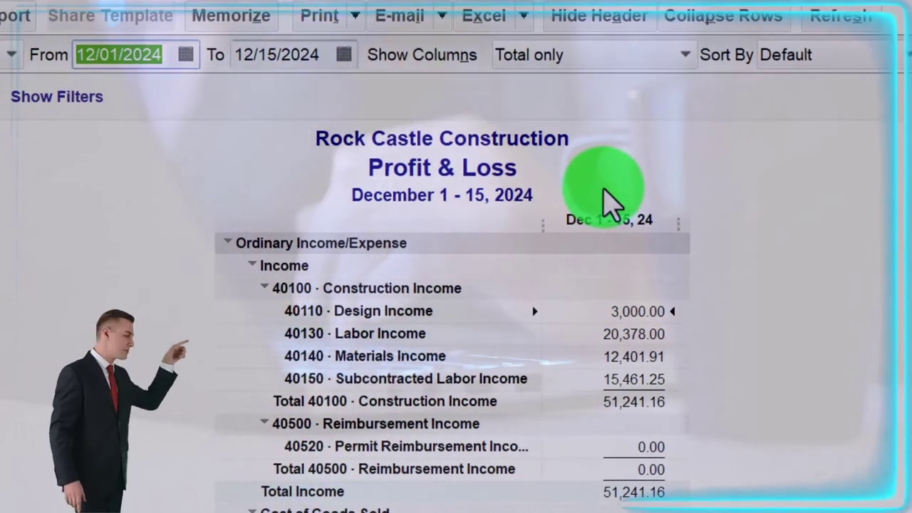
type("01/01/2024")
key("Tab")
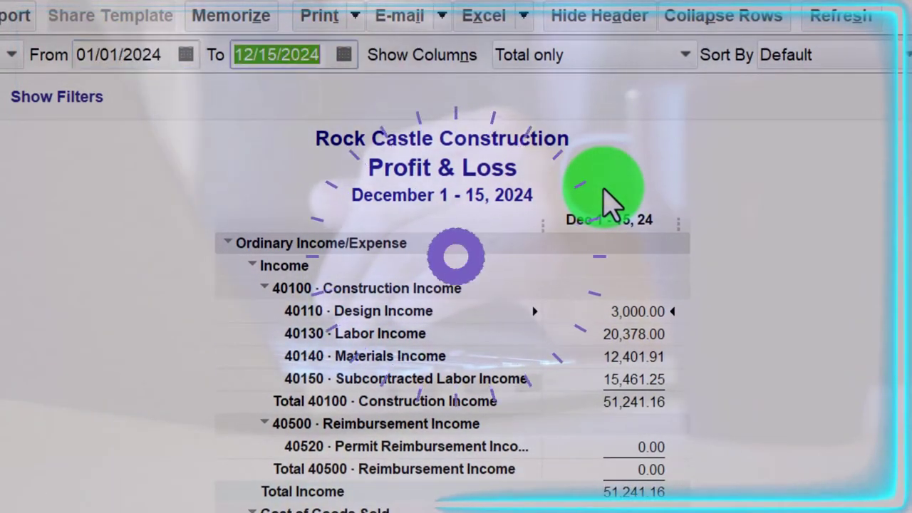
type("12/31/2024")
key("Tab")
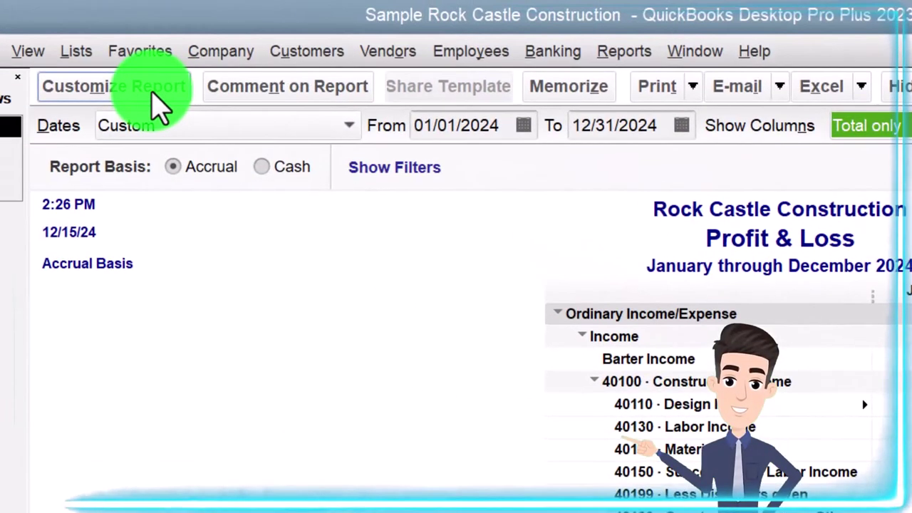
Enlarge the column label font of the Profit & Loss report and apply the change to all related fonts.
left_click(80, 74)
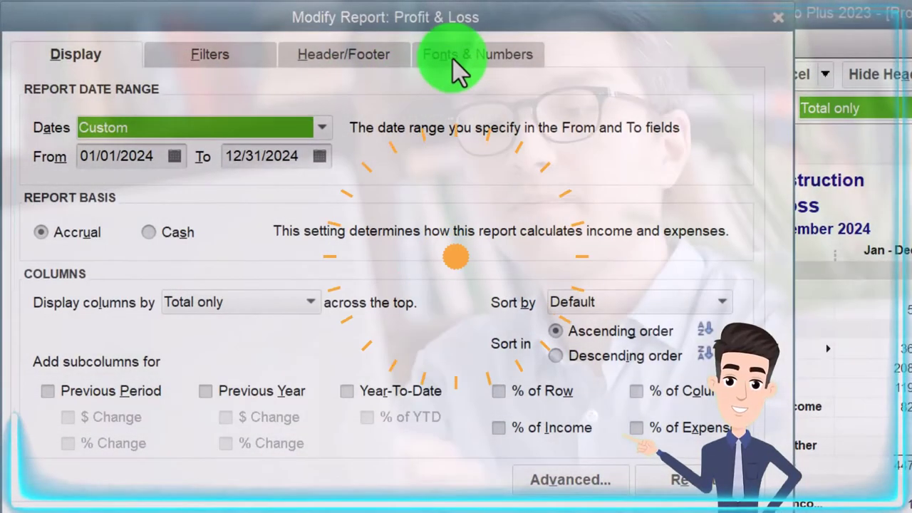
left_click(453, 57)
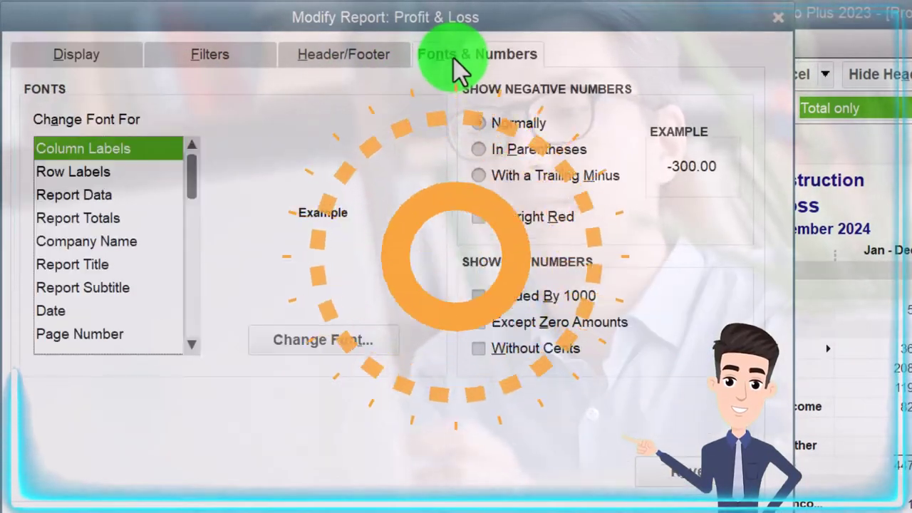
left_click(350, 342)
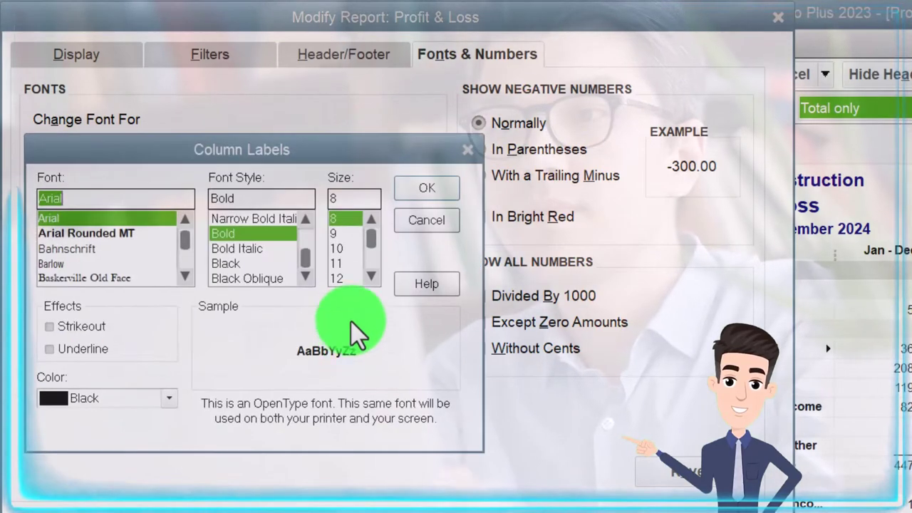
left_click(424, 188)
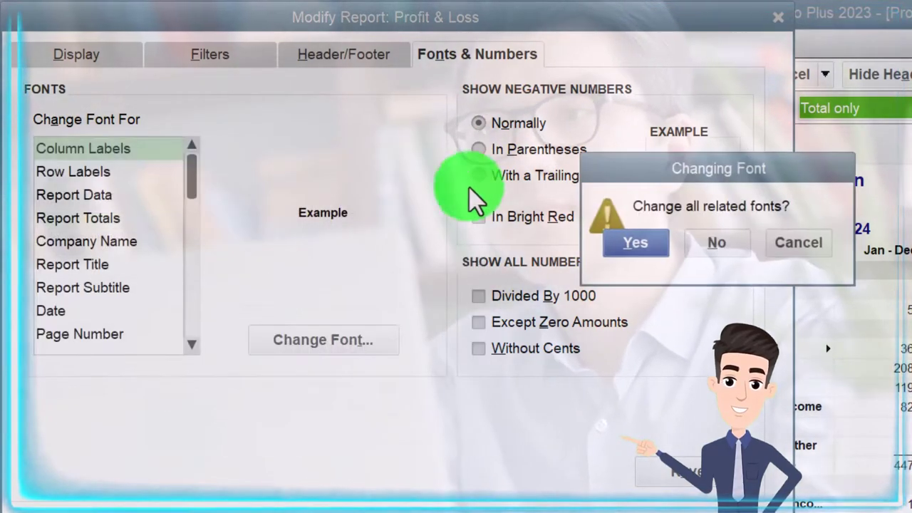
key("Return")
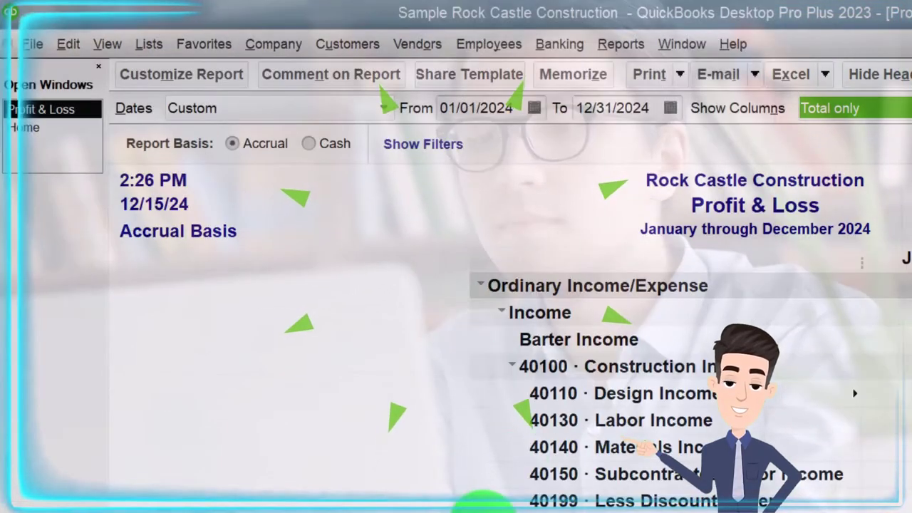
Run the Balance Sheet Standard report as of 12/31/2024.
left_click(617, 44)
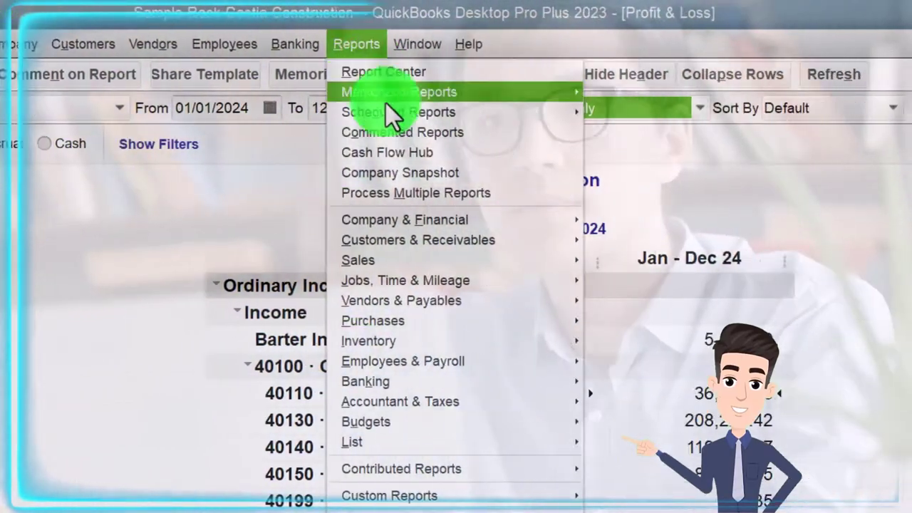
mouse_move(275, 222)
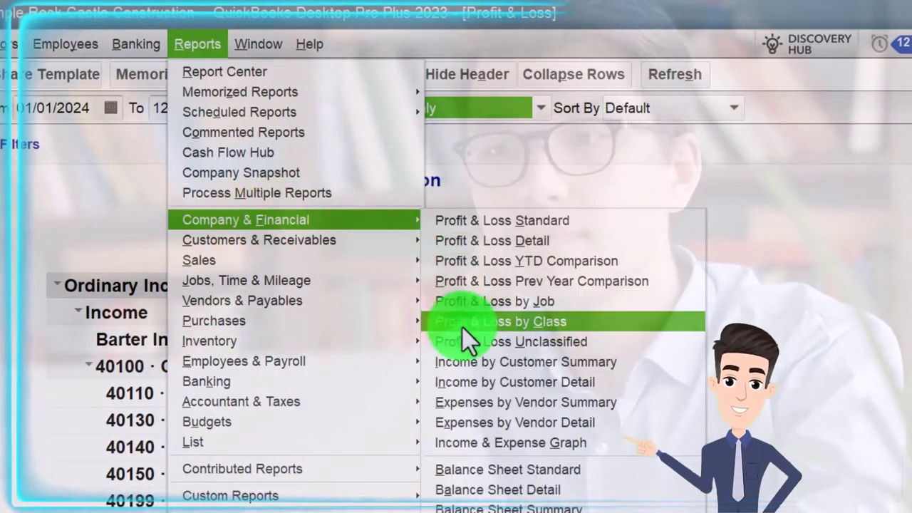
left_click(467, 471)
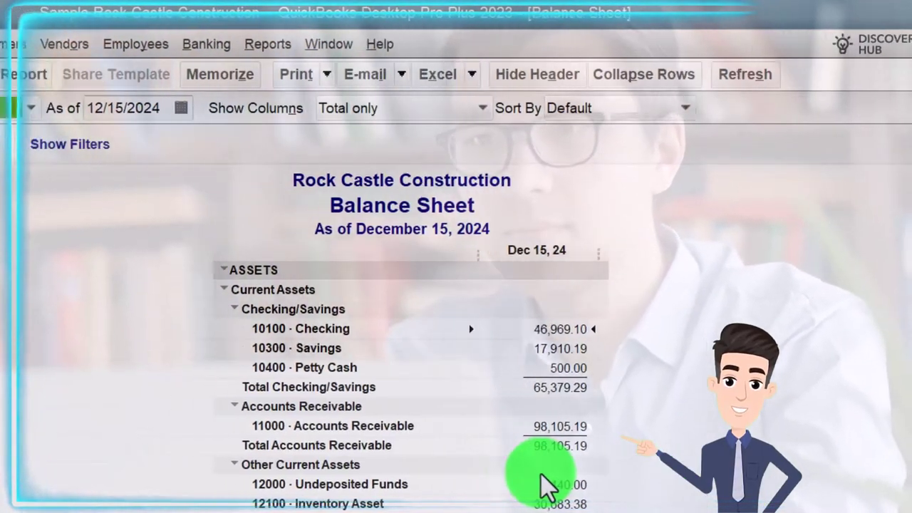
key("Tab")
type("123124")
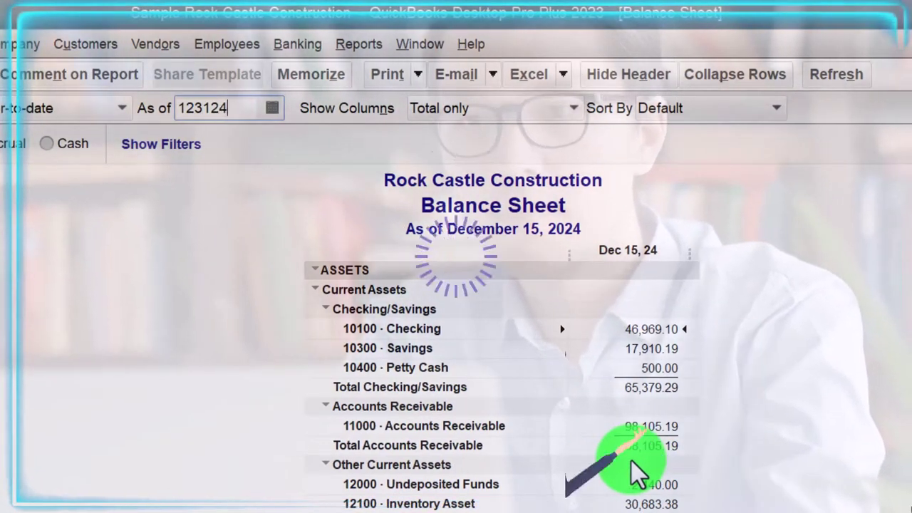
key("Tab")
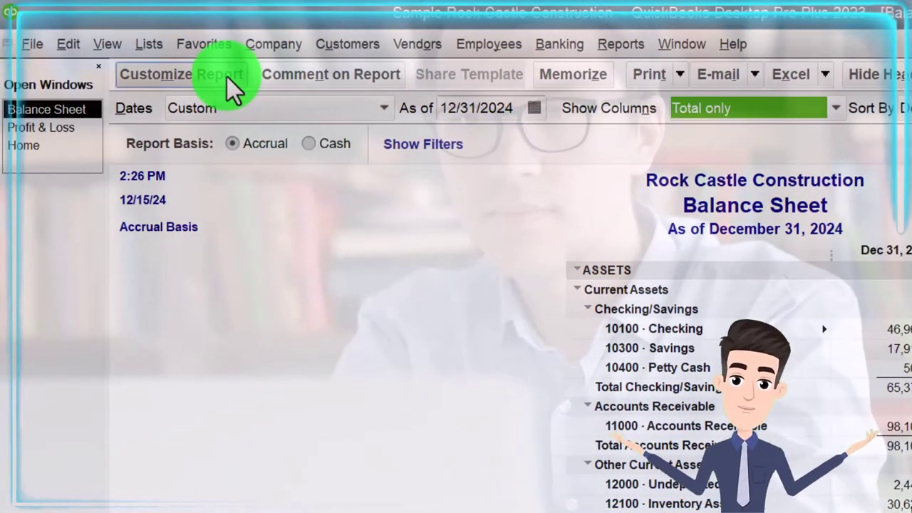
Enlarge the column label font of the Balance Sheet report and apply the change to all related fonts.
left_click(227, 77)
left_click(445, 51)
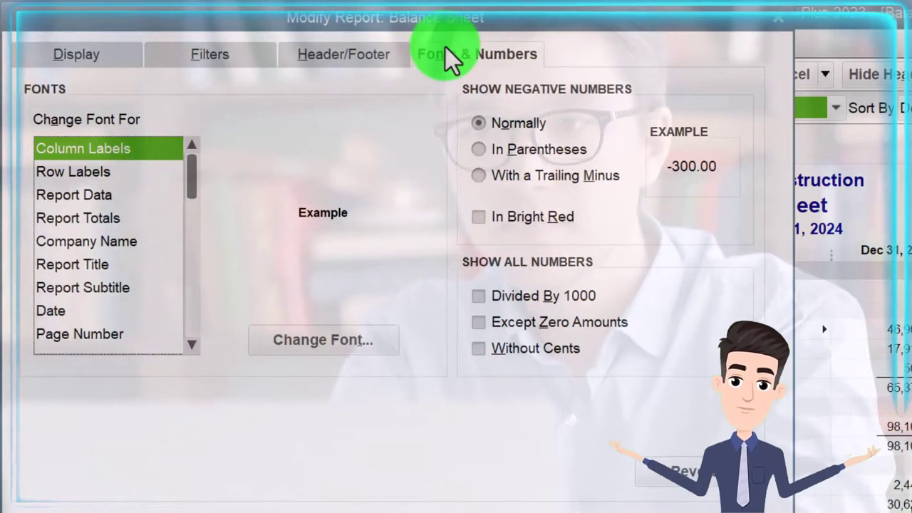
left_click(367, 342)
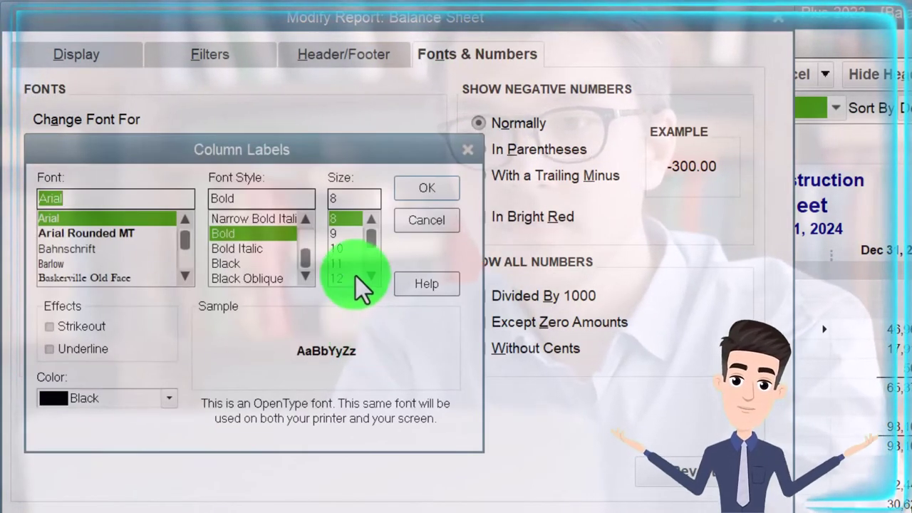
left_click(436, 188)
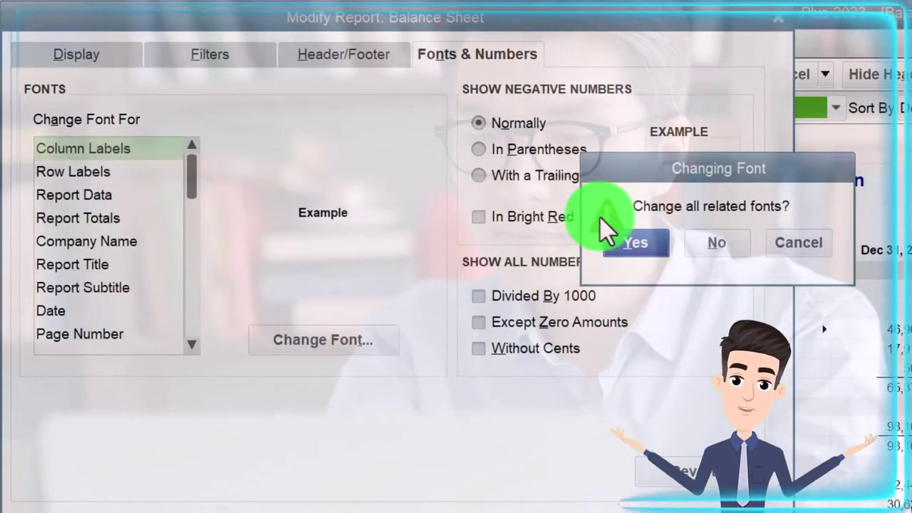
left_click(645, 239)
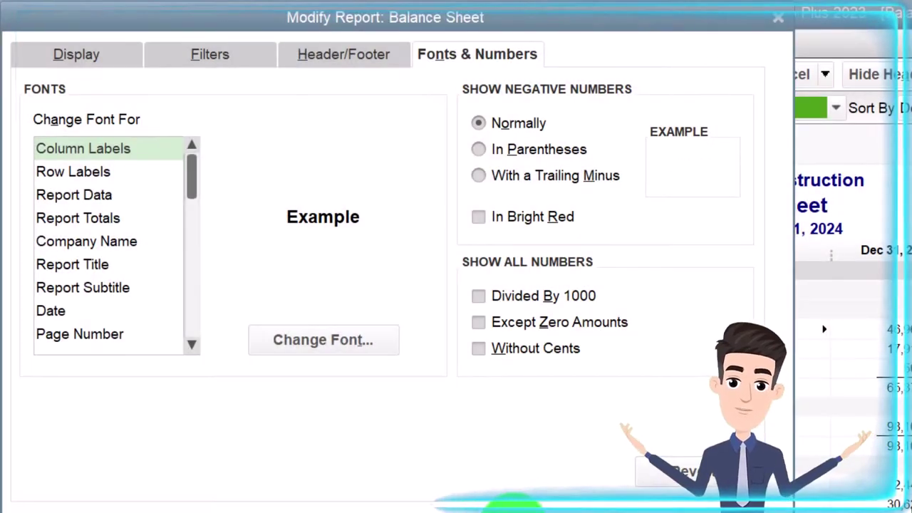
left_click(513, 507)
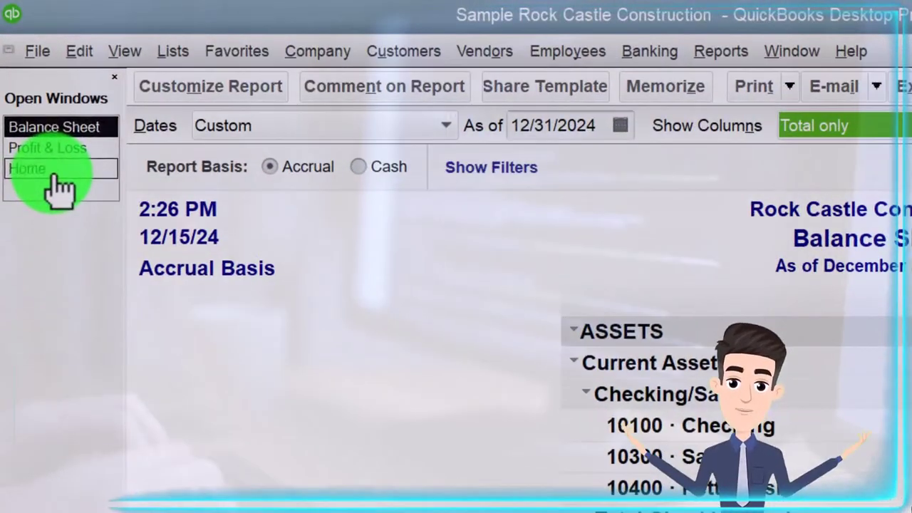
Return to the Home page and review the company preferences for Payroll & Employees.
left_click(27, 93)
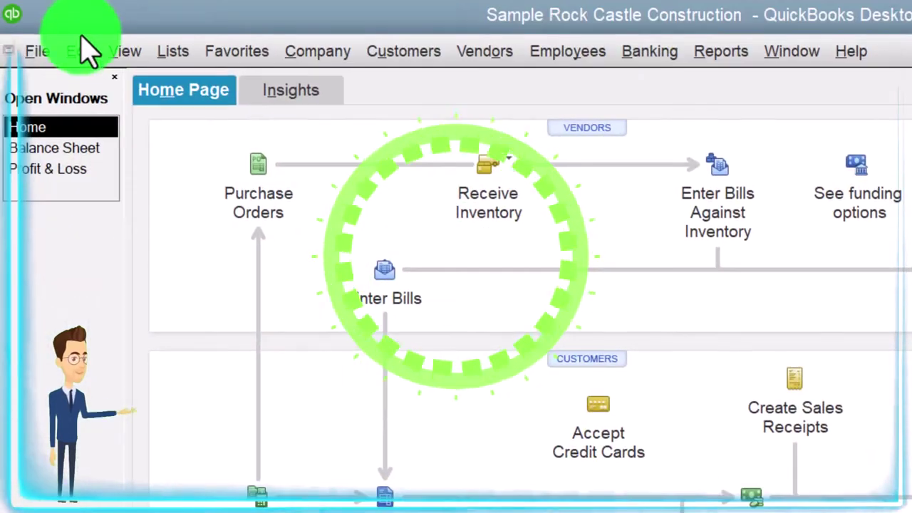
left_click(80, 49)
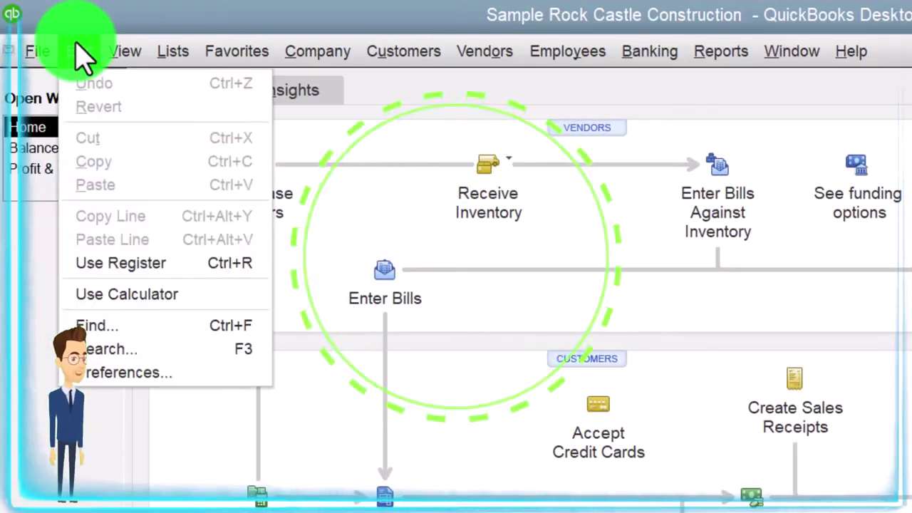
left_click(128, 378)
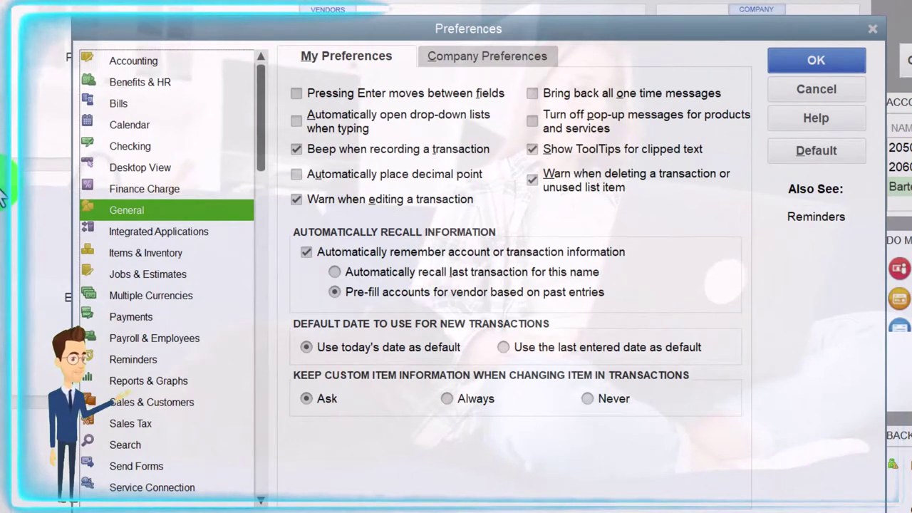
left_click(135, 333)
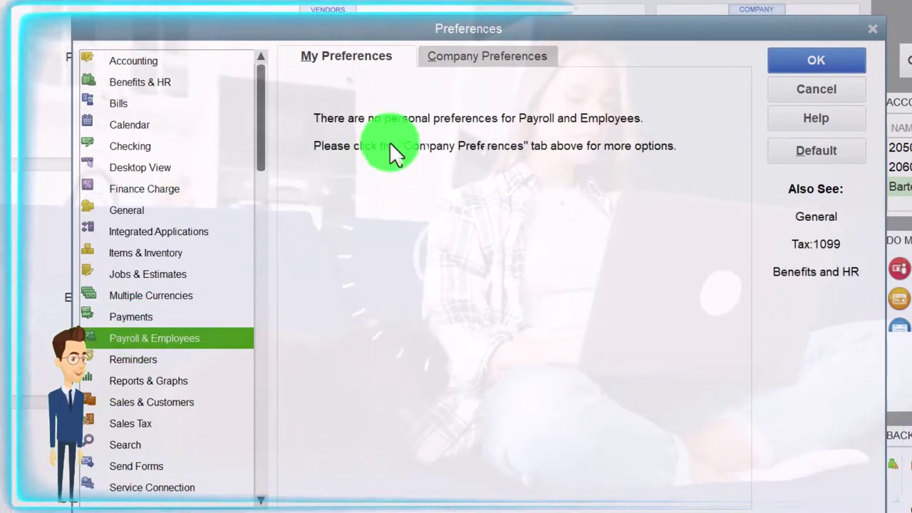
left_click(461, 58)
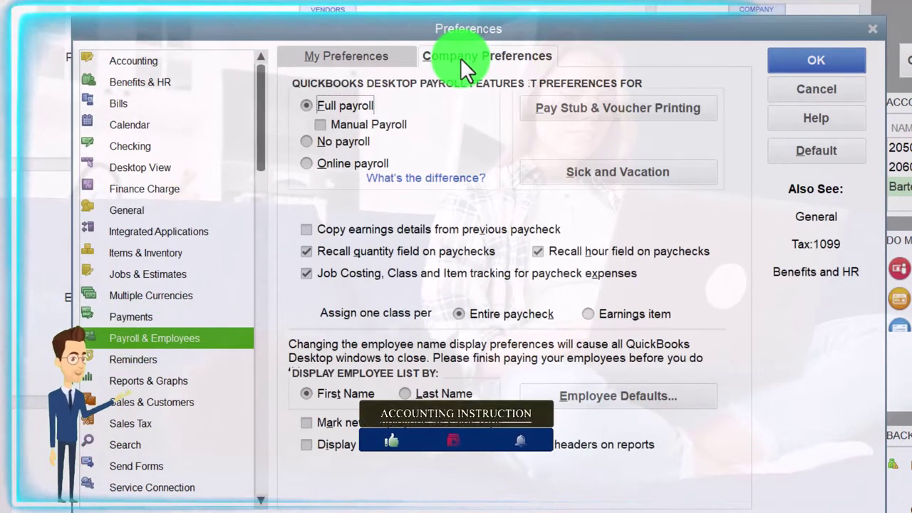
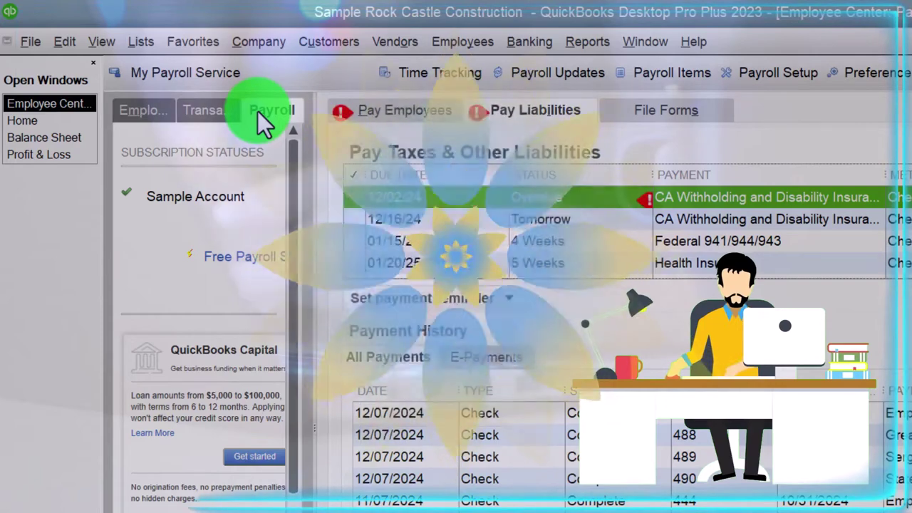
Show the active employees in the Employee Center, expanding the list to full width and collapsing it again.
left_click(136, 118)
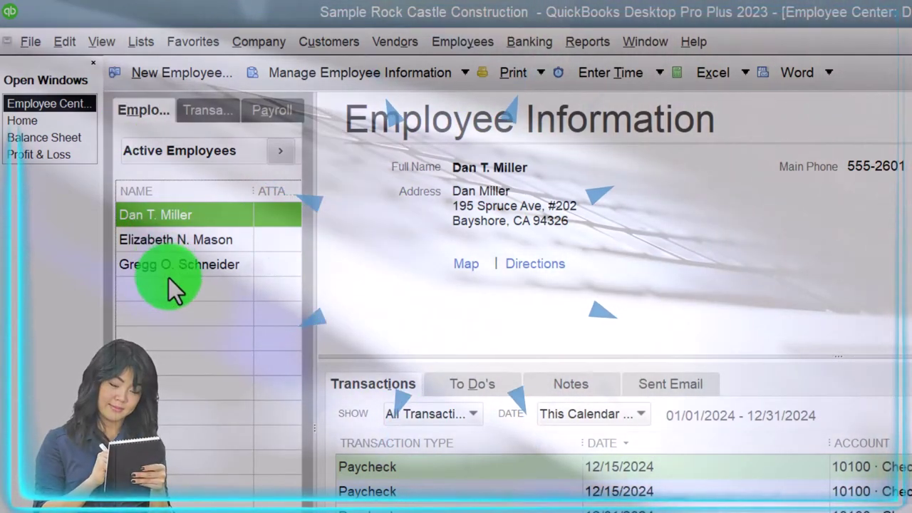
left_click(284, 151)
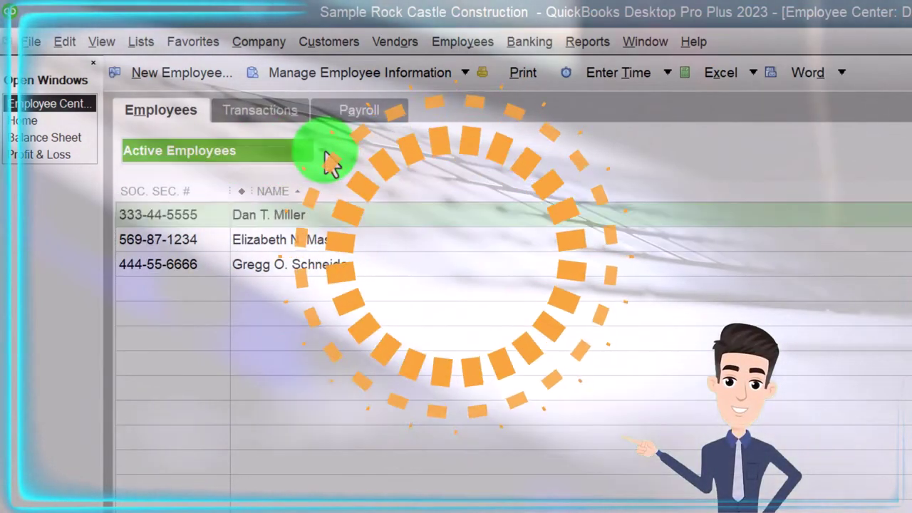
left_click(324, 155)
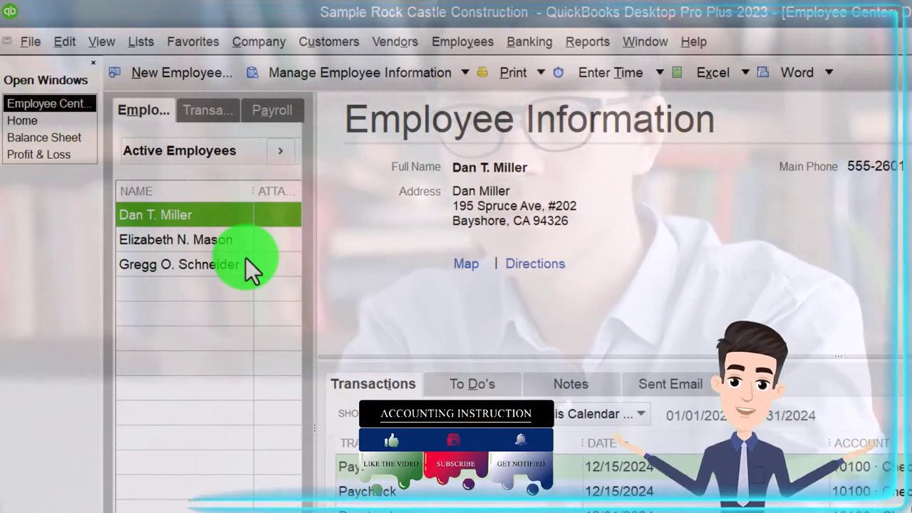
View the Payroll Info section of a blank new employee form, and open the default settings for new employees.
left_click(182, 72)
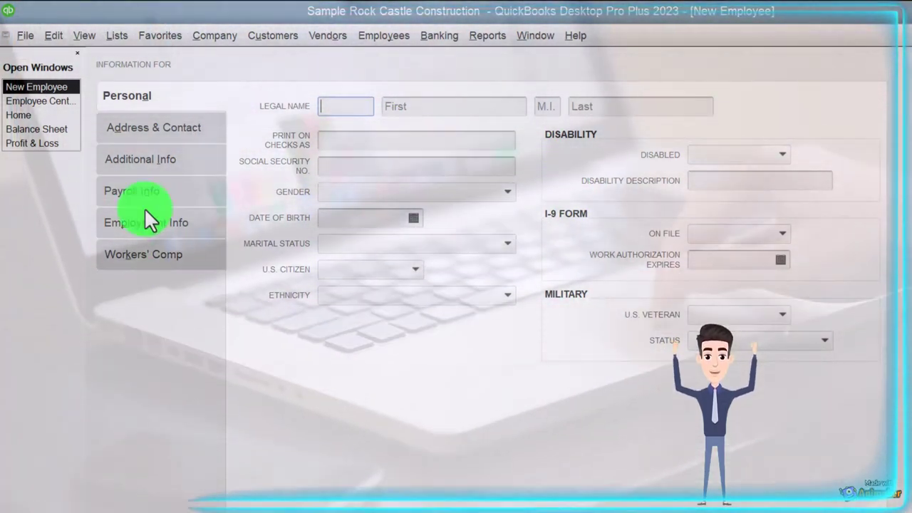
left_click(136, 182)
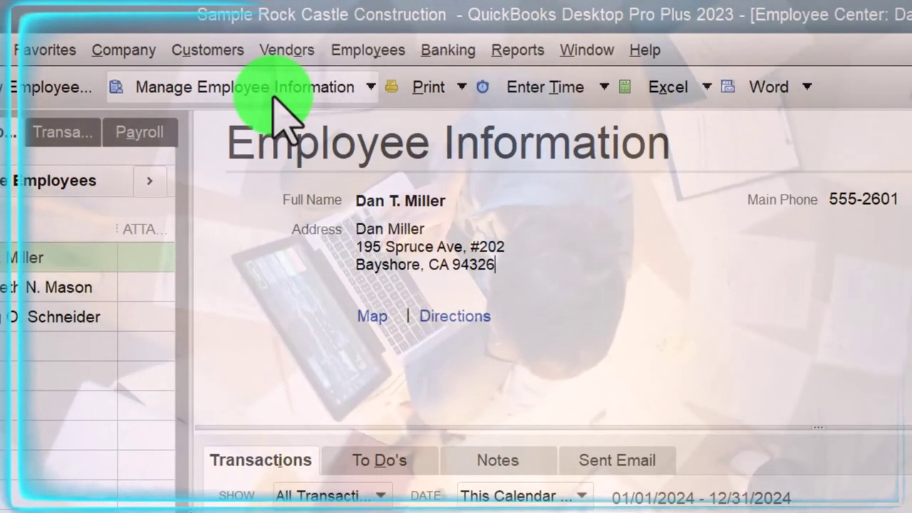
left_click(276, 93)
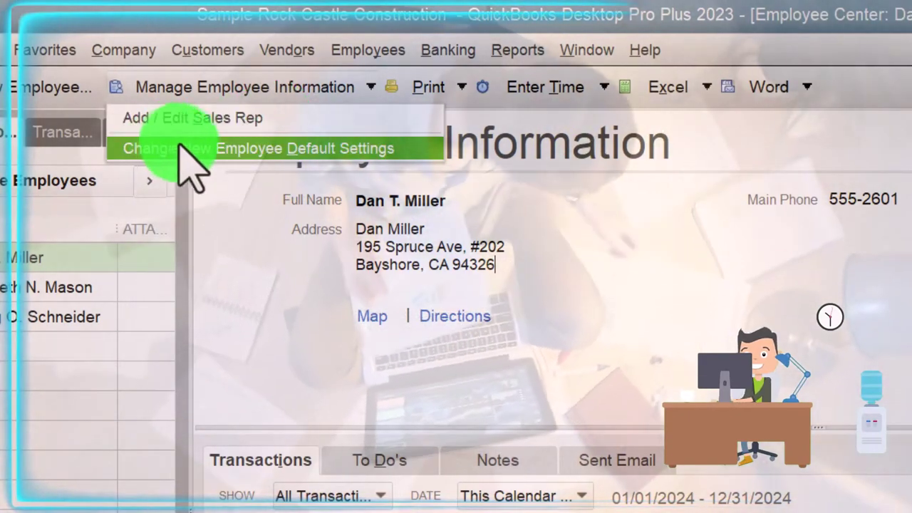
left_click(363, 149)
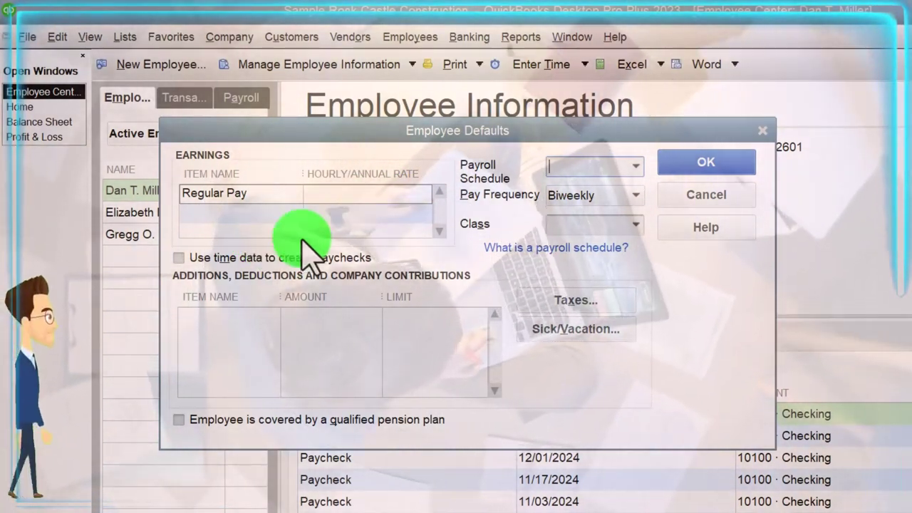
Close the employee default settings, and look through the Print, Excel export and Word letter options of the Employee Center.
left_click(754, 153)
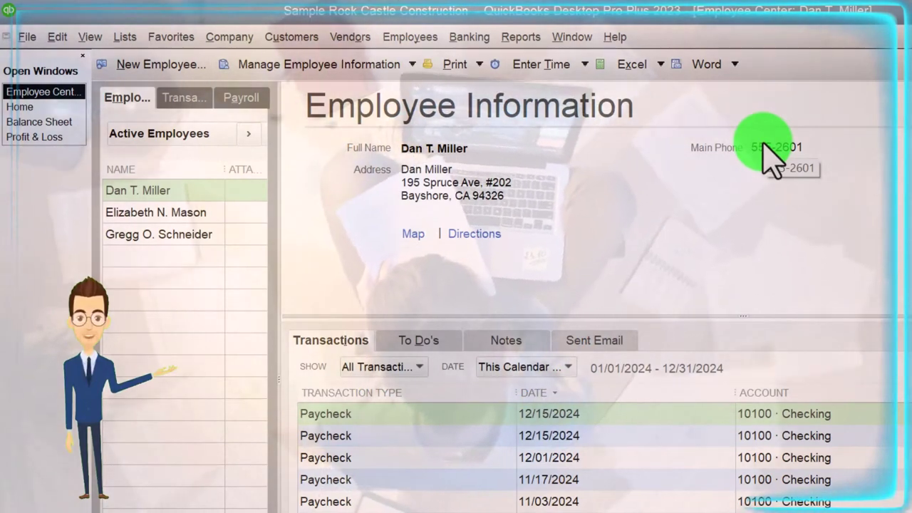
left_click(480, 65)
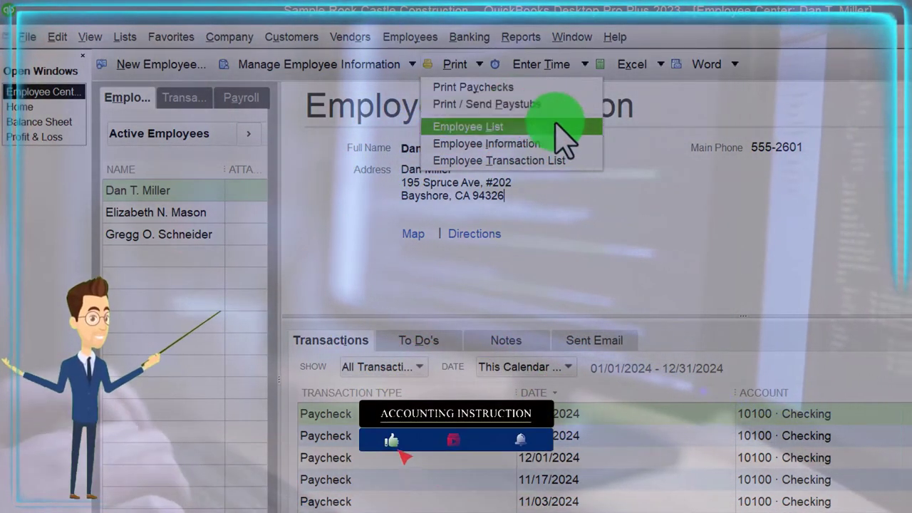
left_click(554, 124)
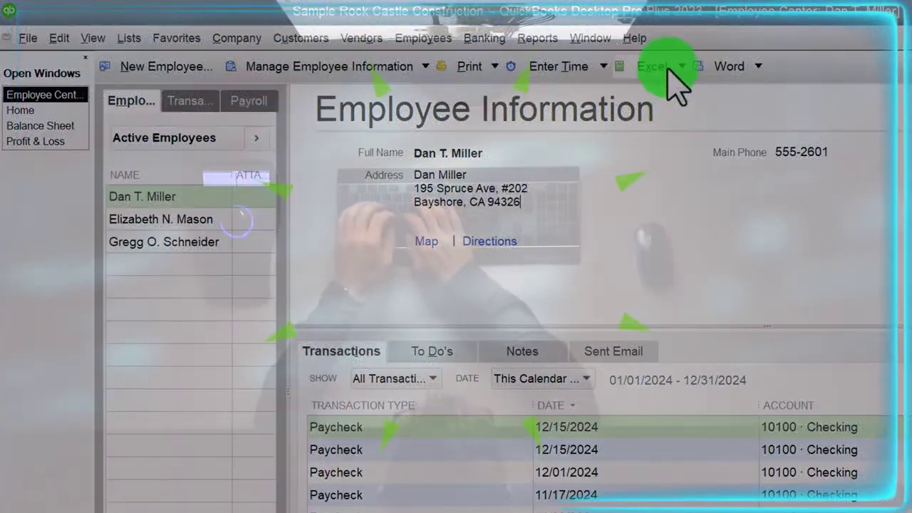
left_click(668, 70)
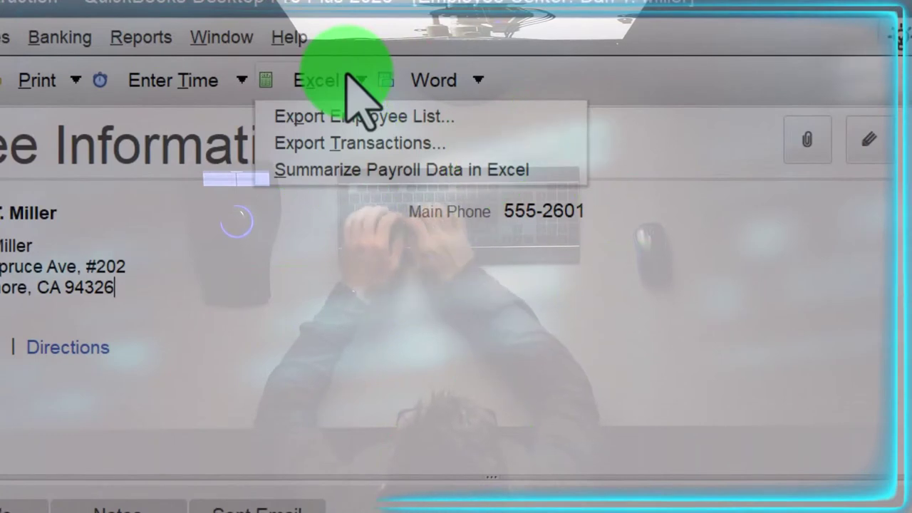
left_click(383, 81)
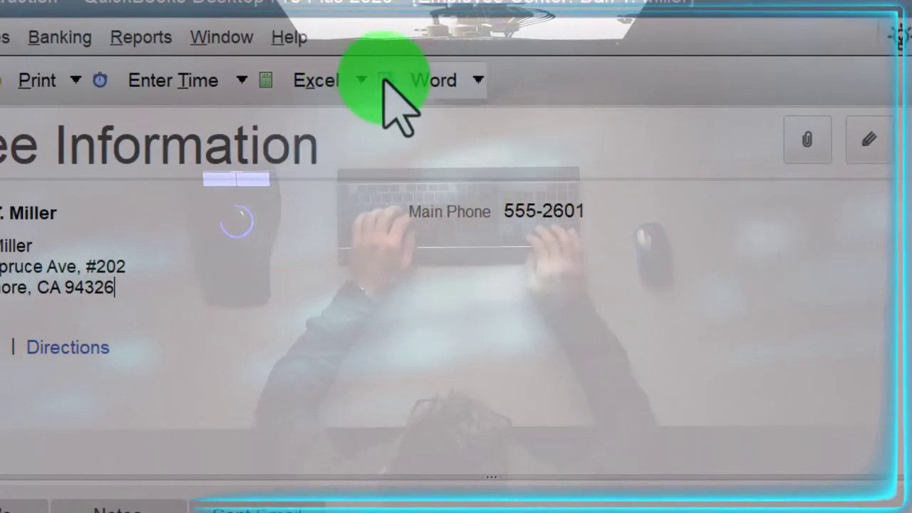
left_click(471, 80)
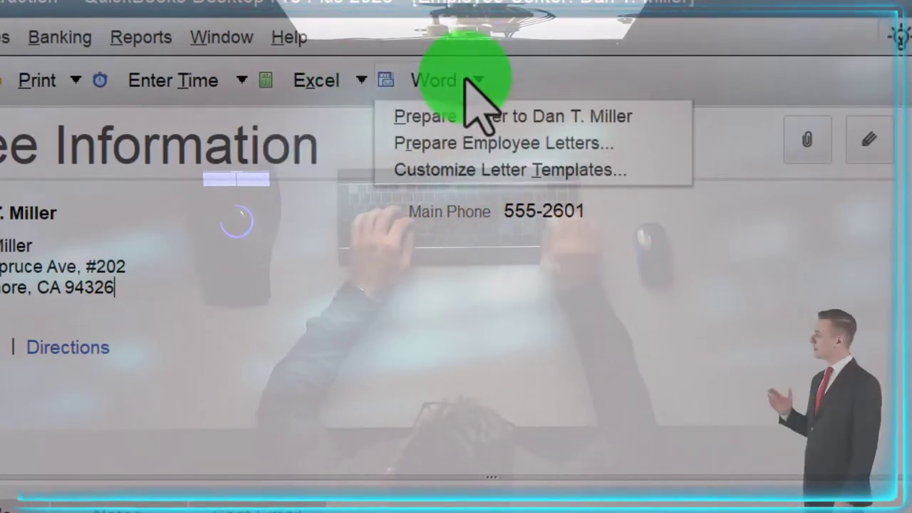
left_click(436, 322)
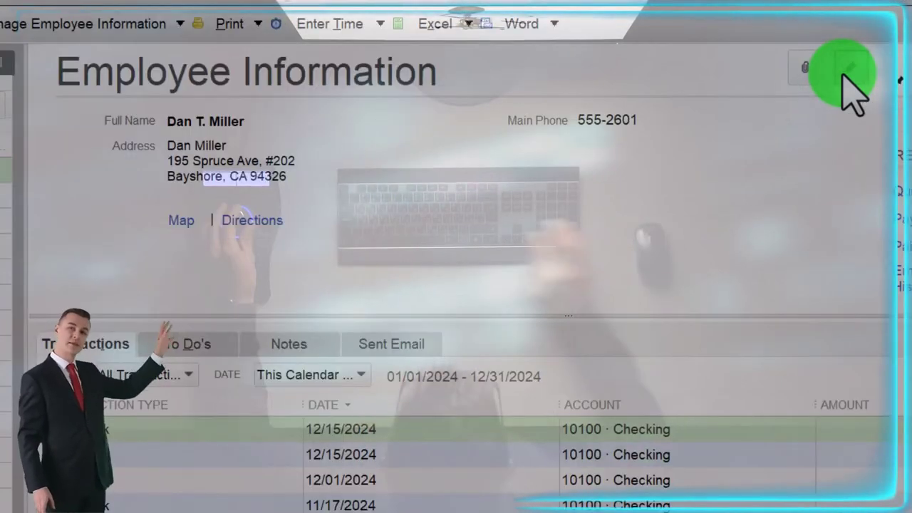
Open the selected employee's record for editing, view it, and close it again.
left_click(845, 75)
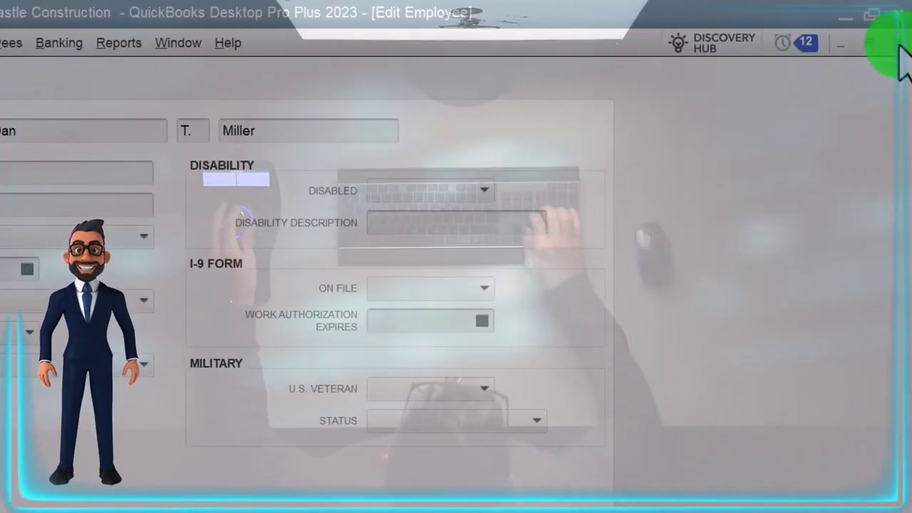
left_click(898, 45)
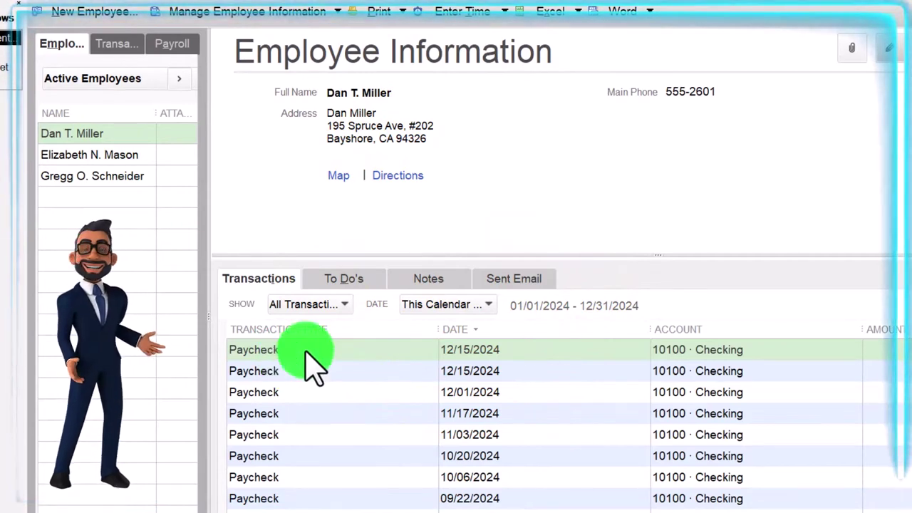
Filter the selected employee's transactions by Paychecks and by Liability Adjustments, and restore the All Transactions view.
left_click(346, 305)
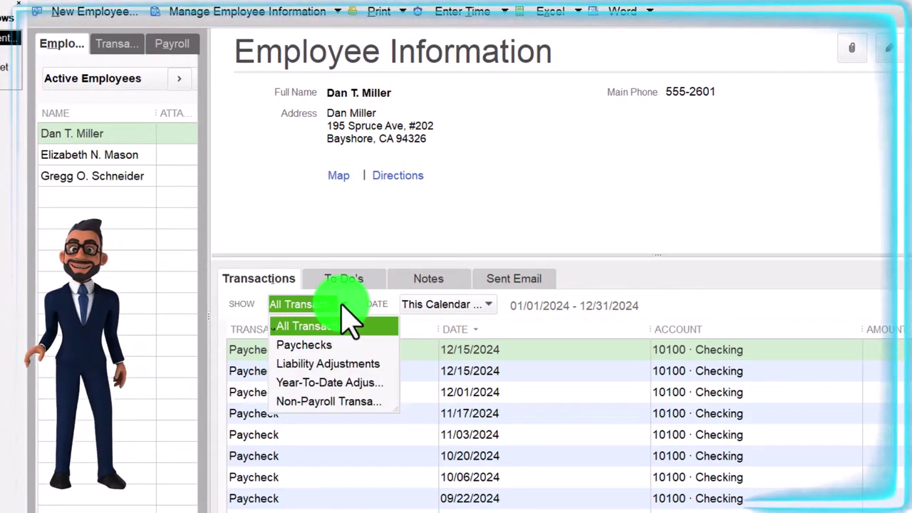
left_click(330, 345)
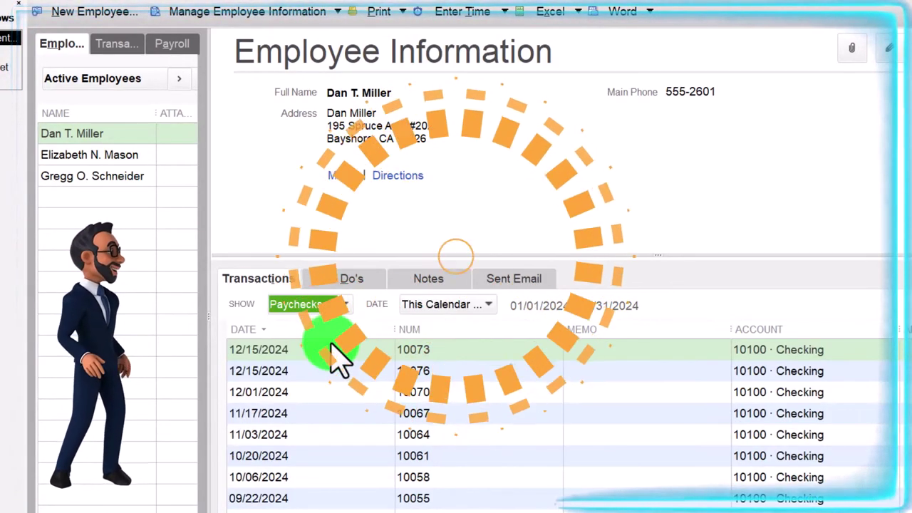
left_click(344, 304)
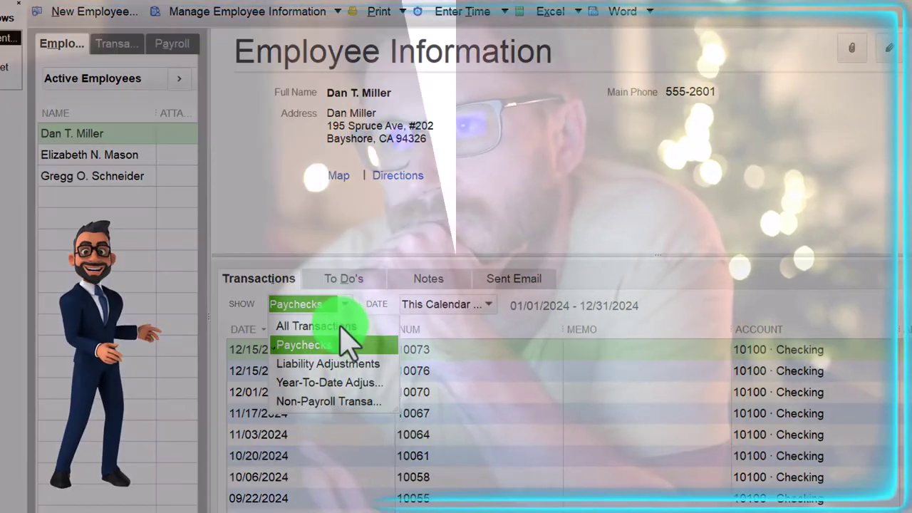
left_click(339, 363)
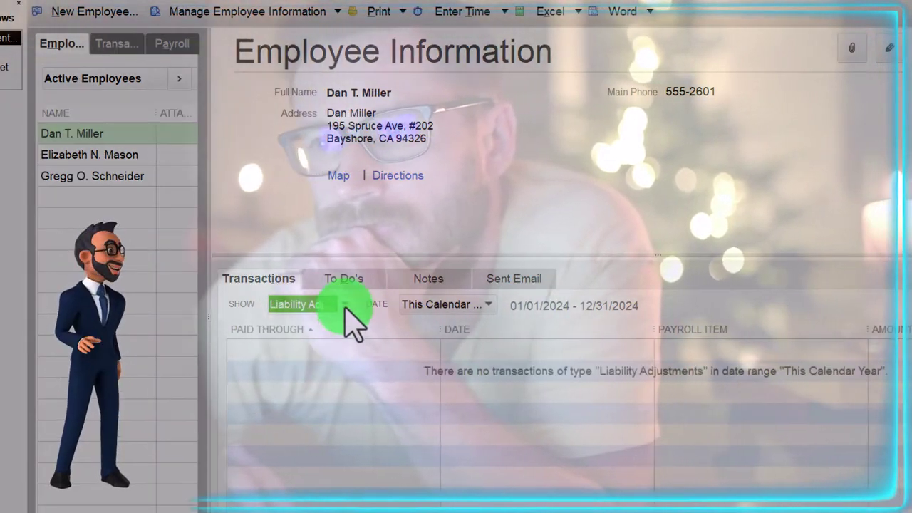
left_click(345, 307)
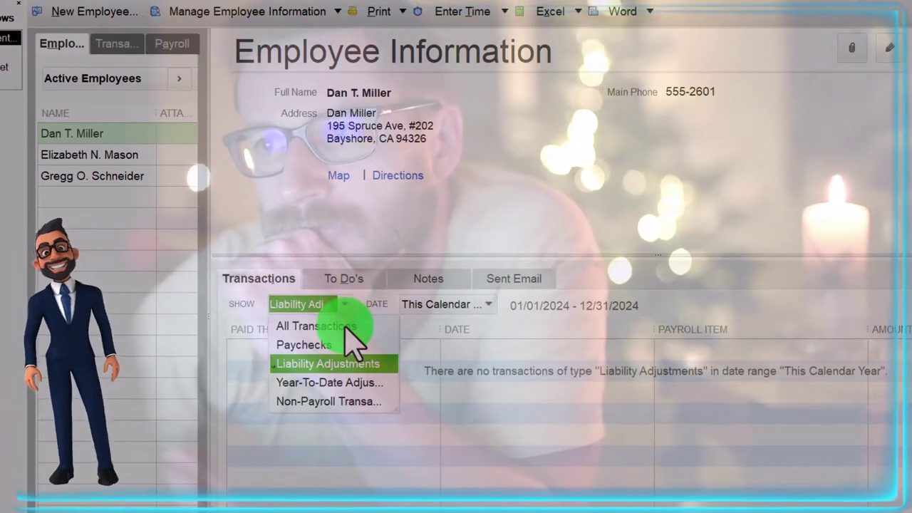
left_click(346, 327)
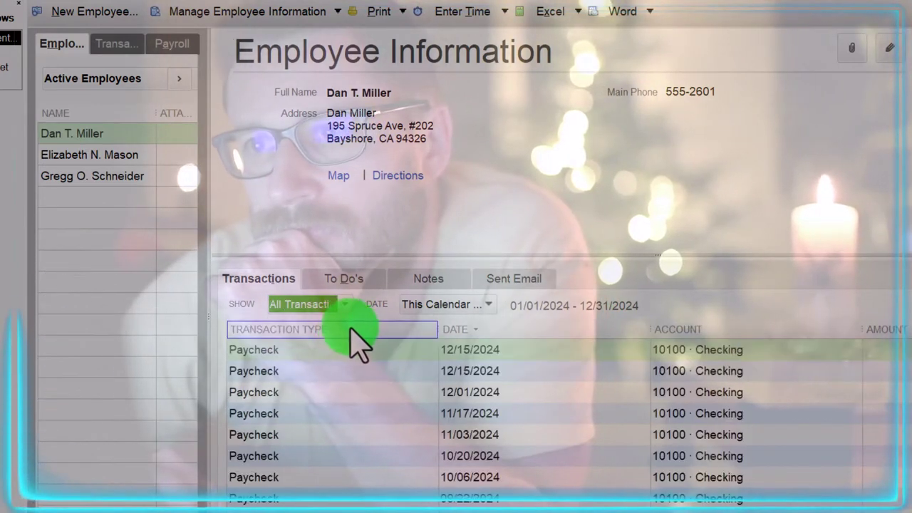
Show the employee's transactions for all dates, and view the employee's QuickReport and Payroll Summary.
left_click(484, 304)
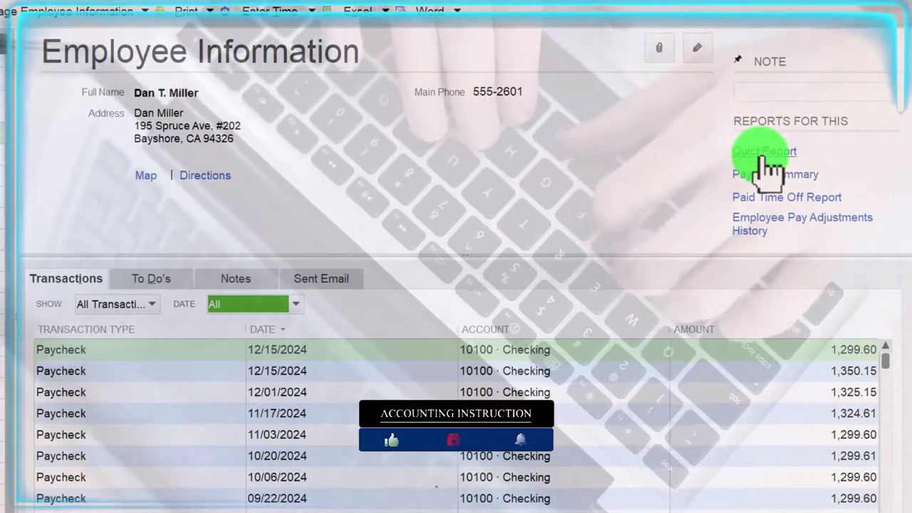
left_click(764, 152)
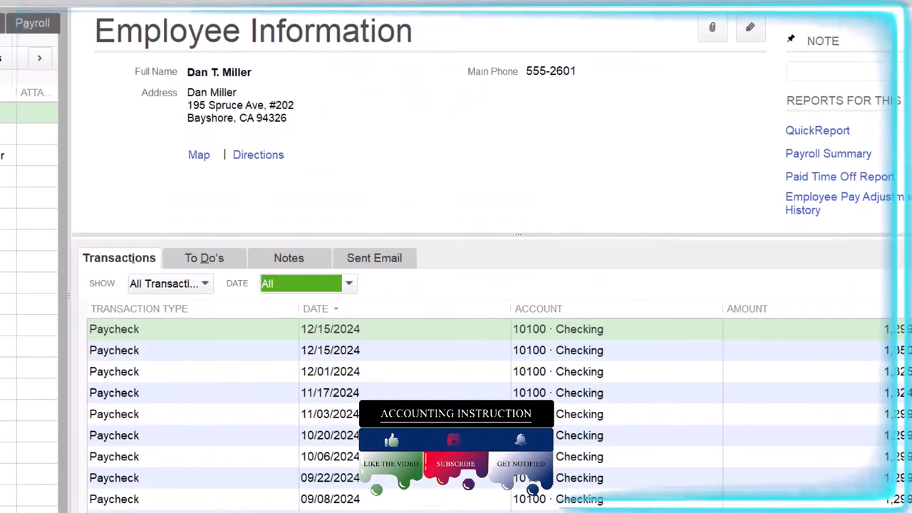
left_click(840, 159)
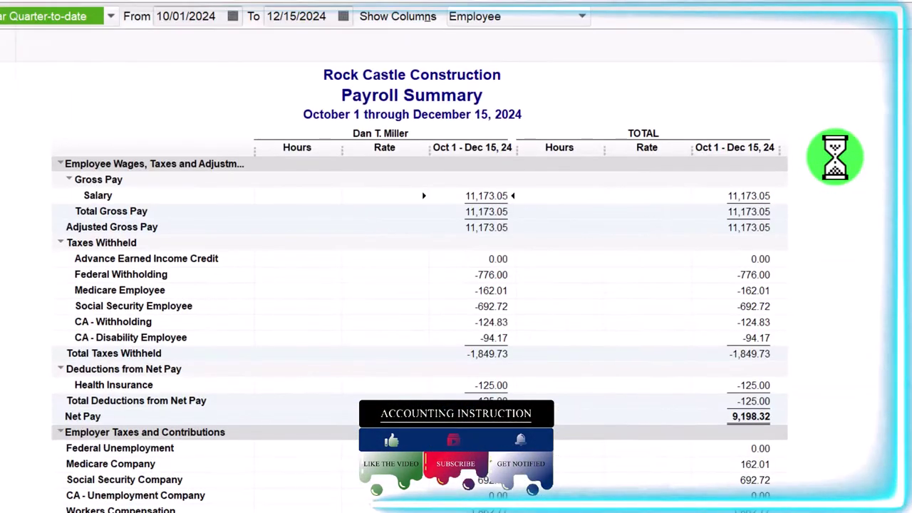
scroll(456, 320, "down", 1)
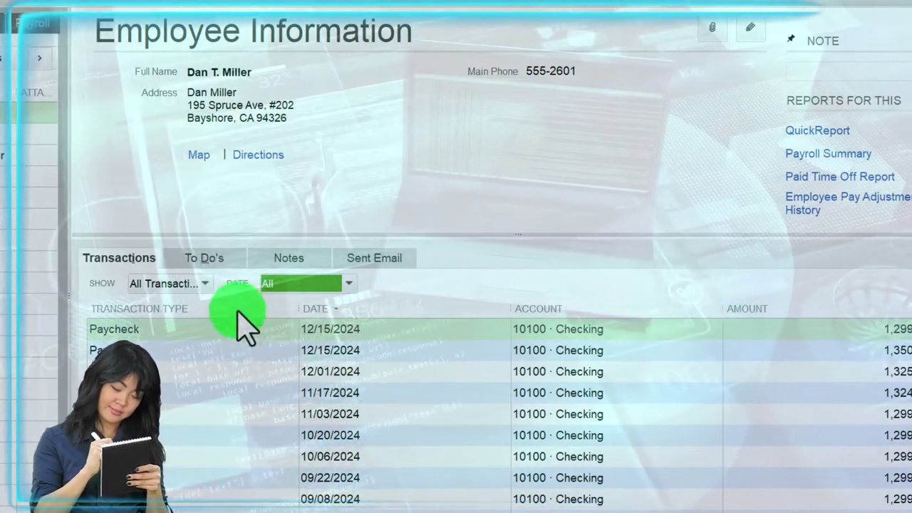
Check the employee's To Do's, Notes and Sent Email lists, and return to the transaction list.
left_click(214, 258)
left_click(289, 258)
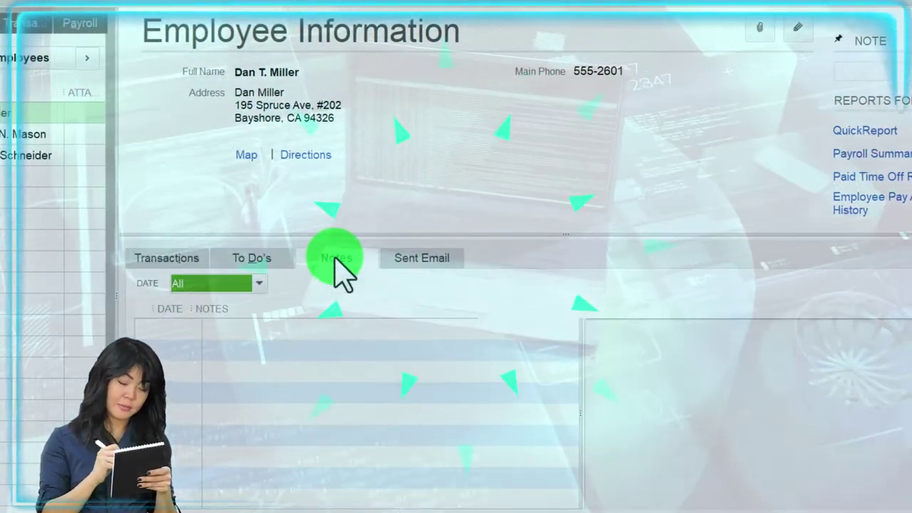
left_click(410, 257)
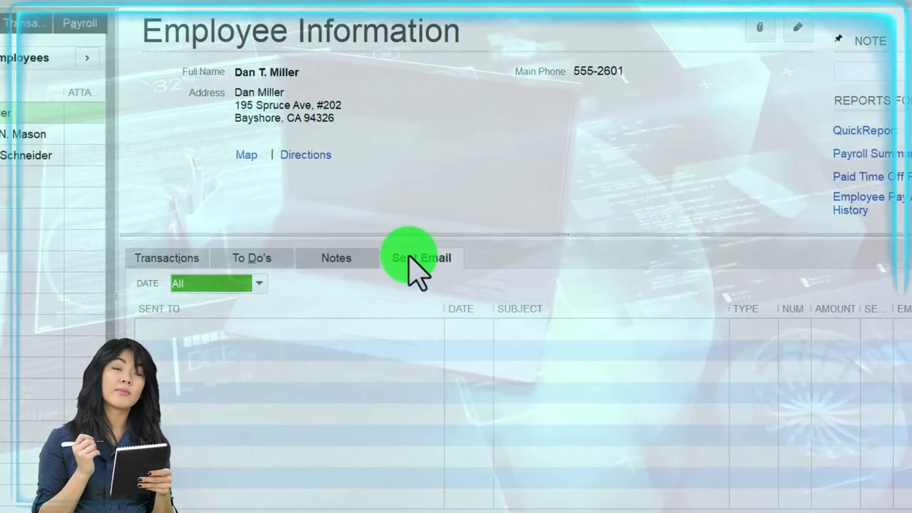
left_click(150, 259)
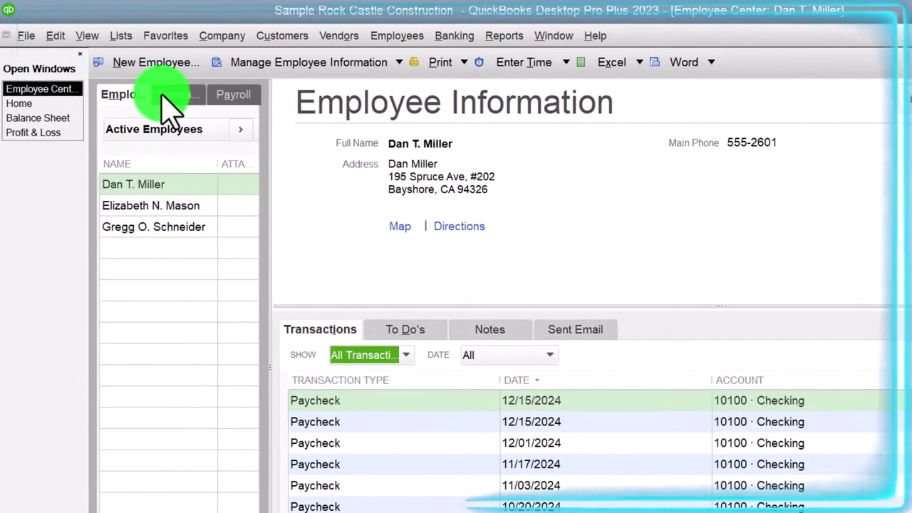
Show the paychecks of all employees for this calendar year in the Employee Center and browse the list.
left_click(165, 96)
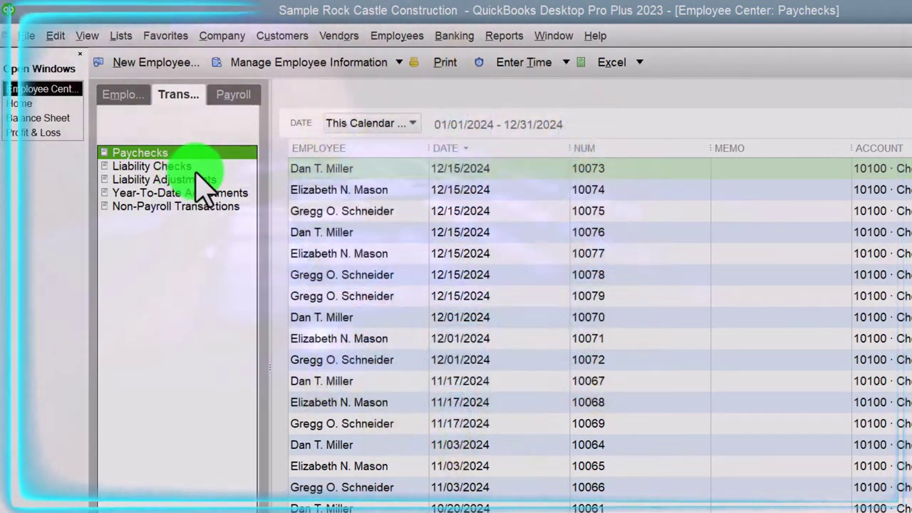
left_click(40, 105)
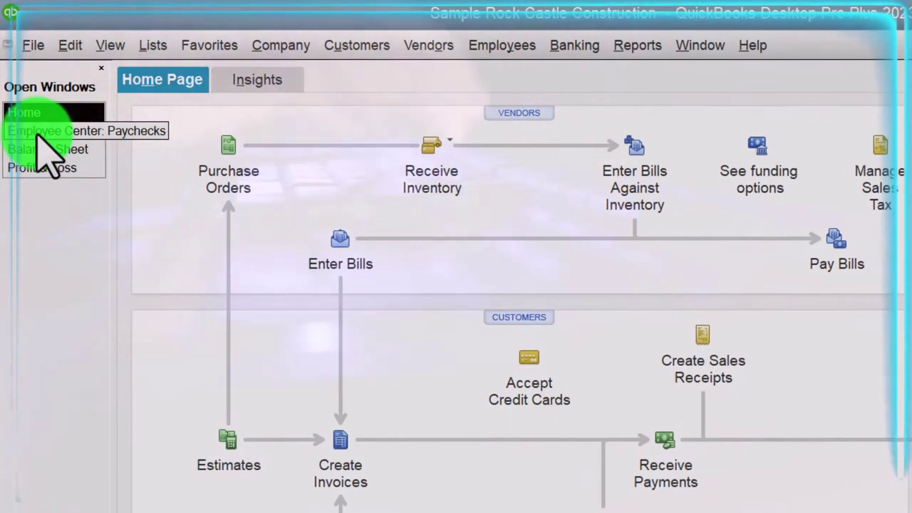
left_click(43, 134)
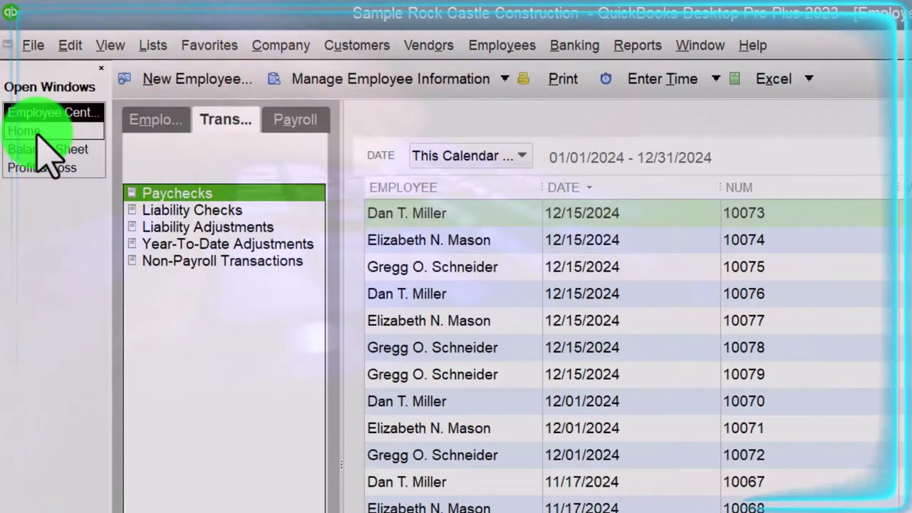
left_click(174, 194)
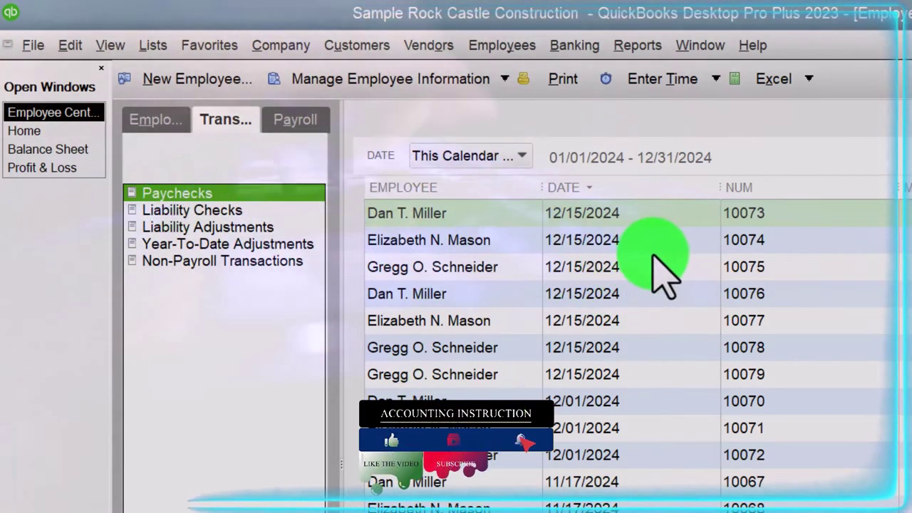
scroll(656, 285, "down", 8)
scroll(667, 348, "down", 11)
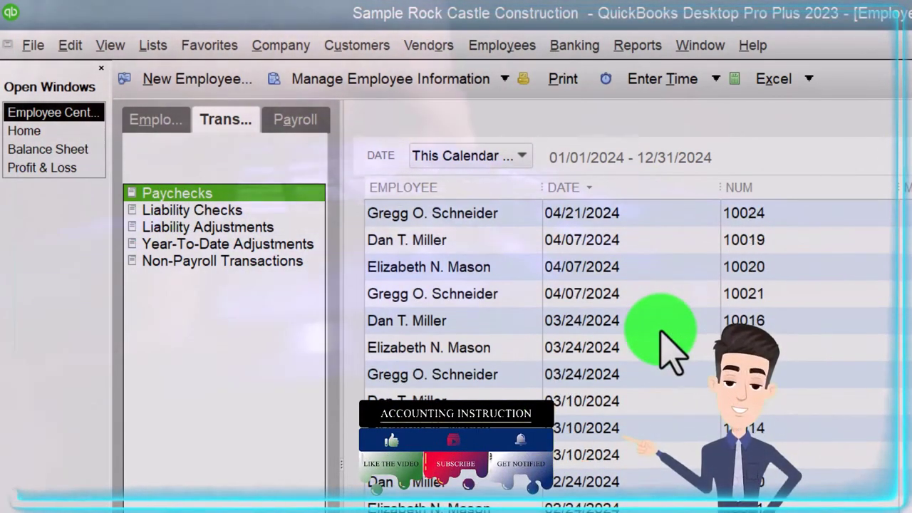
View the Liability Adjustments transactions, and browse the Liability Checks for this calendar year.
left_click(179, 227)
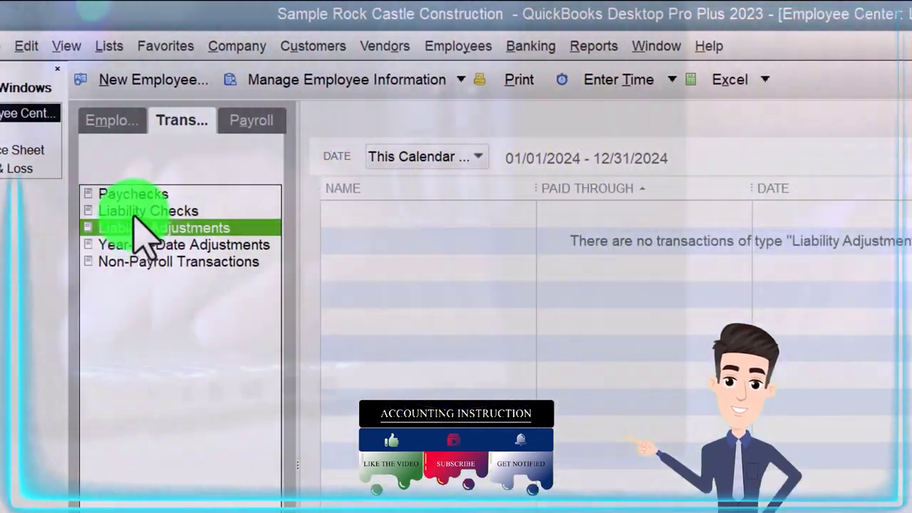
left_click(136, 211)
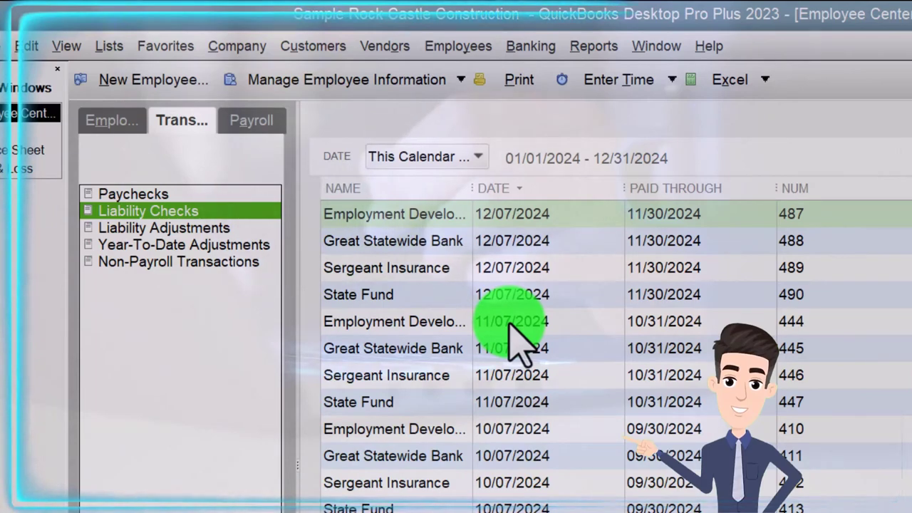
scroll(677, 385, "down", 6)
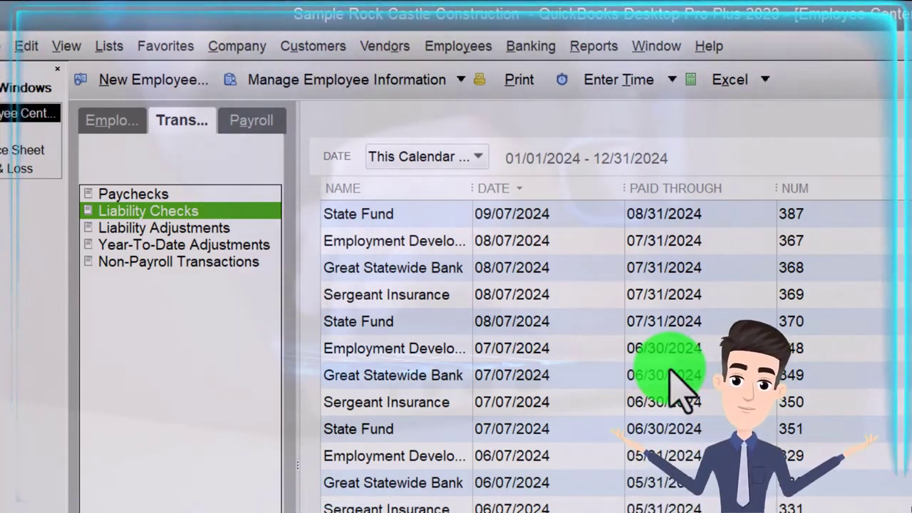
Review the Pay Liabilities and Pay Employees sections of the Payroll Center, and return to the Home page.
left_click(248, 121)
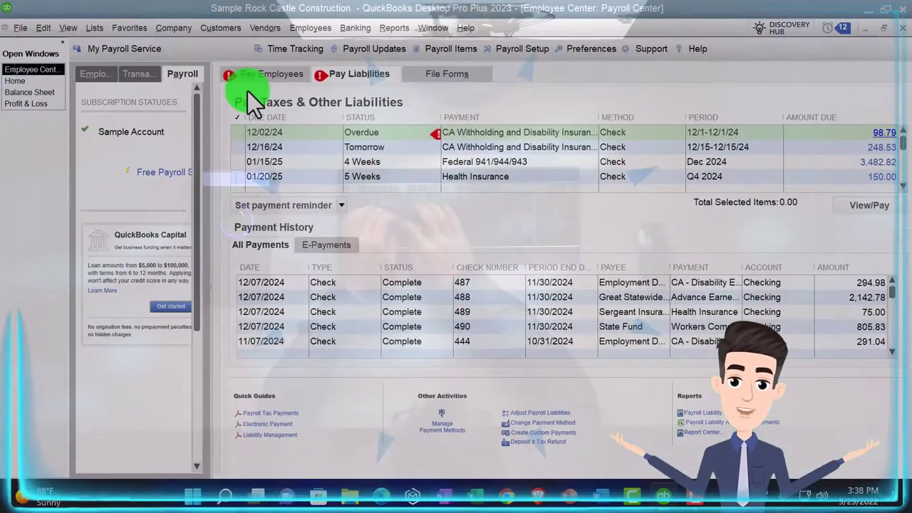
left_click(249, 77)
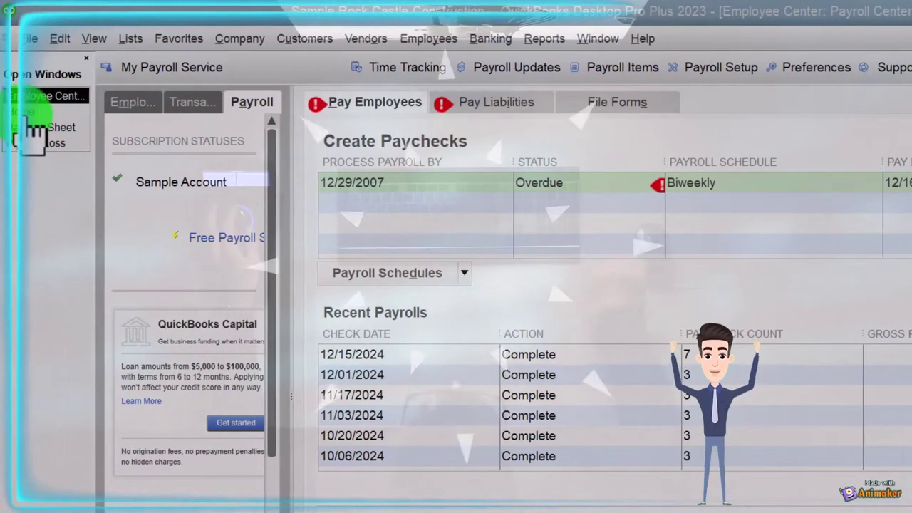
left_click(29, 114)
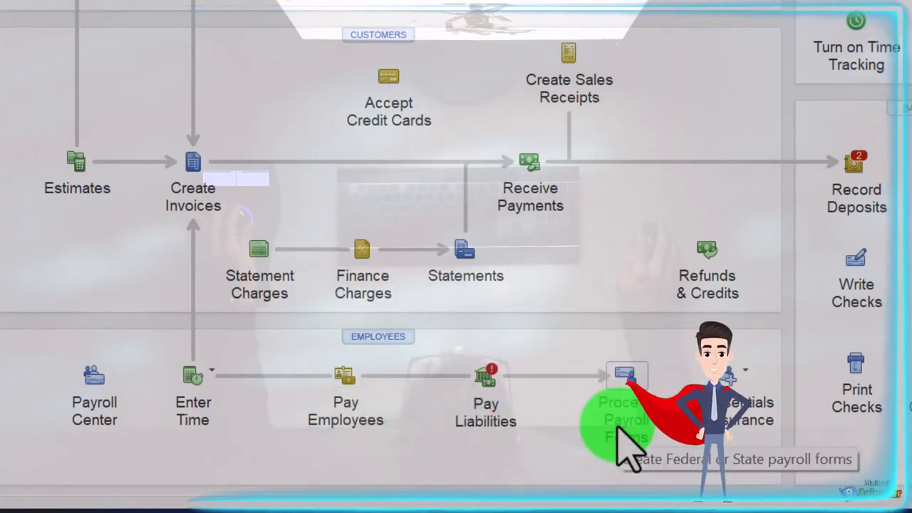
left_click(360, 416)
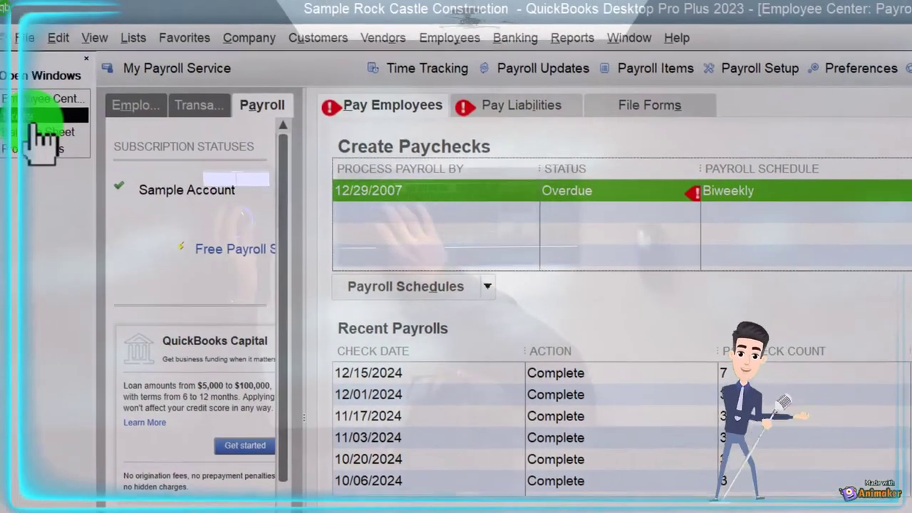
left_click(27, 117)
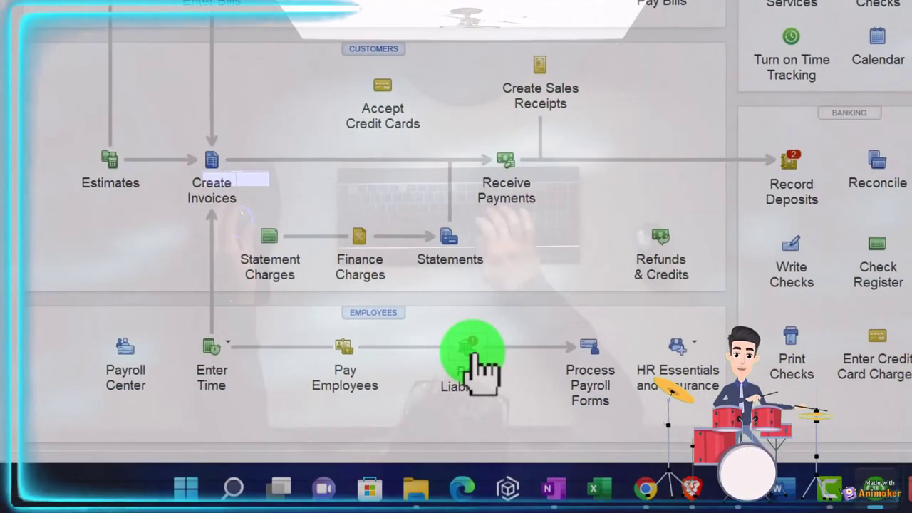
Open the overdue biweekly payroll of 12/29/2007 from the Payroll Center's Pay Employees section and continue past the paycheck warnings.
left_click(485, 367)
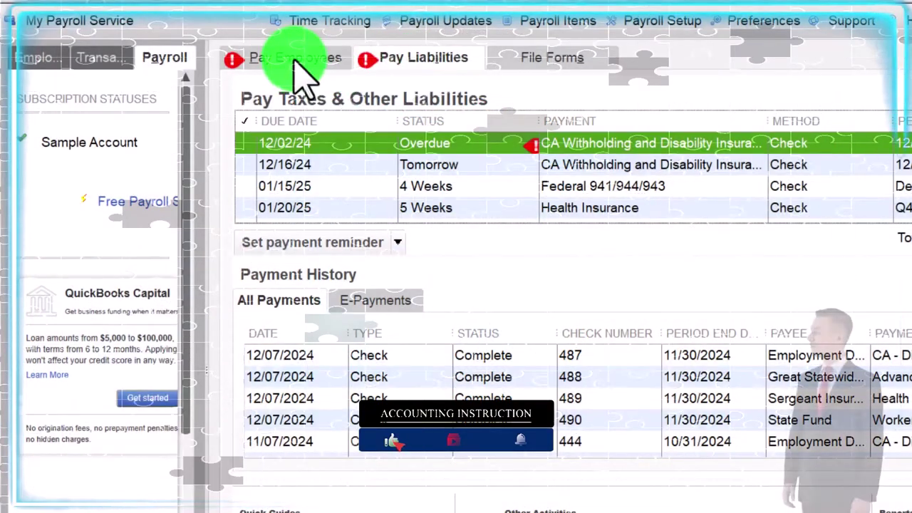
left_click(300, 61)
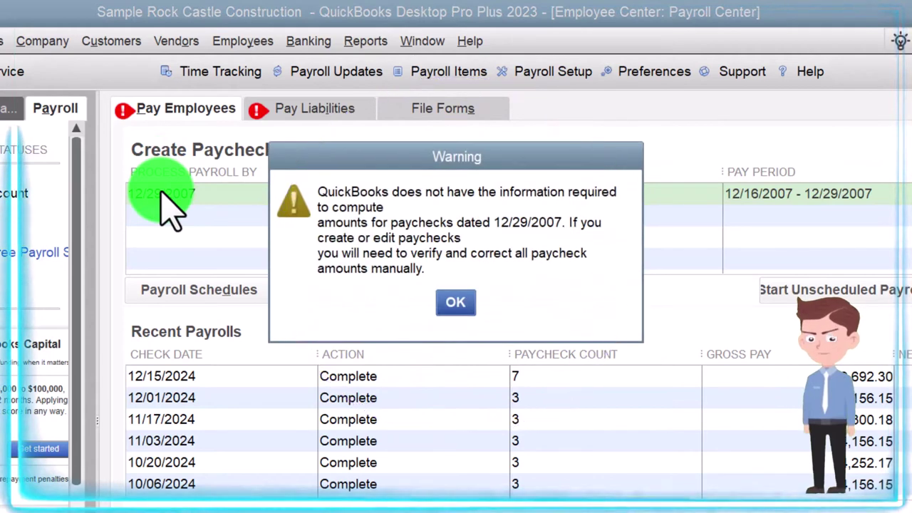
left_click(454, 312)
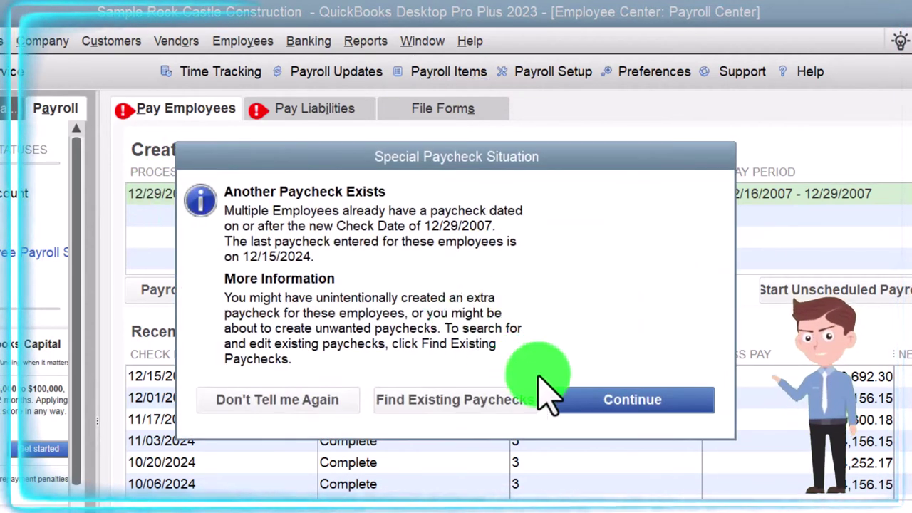
left_click(579, 403)
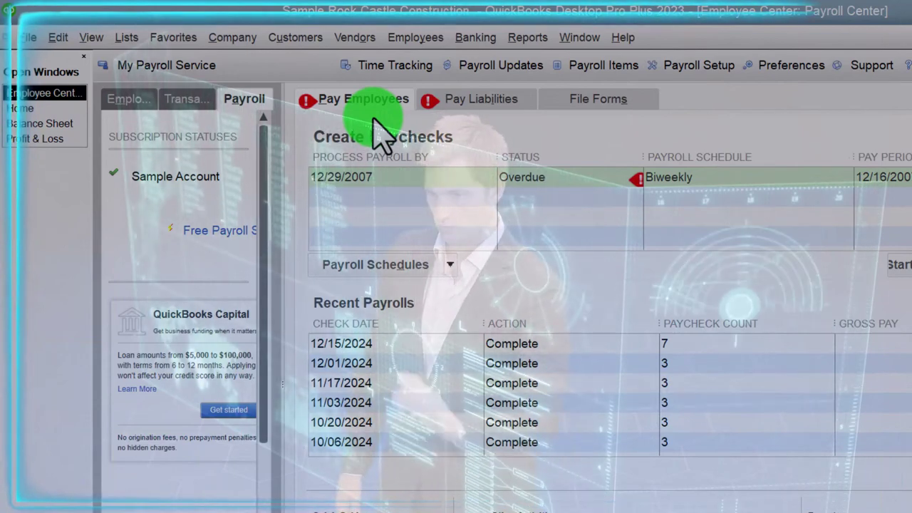
View the liability payment check for the CA withholding and disability insurance due 12/02/24, and close it without recording.
left_click(483, 99)
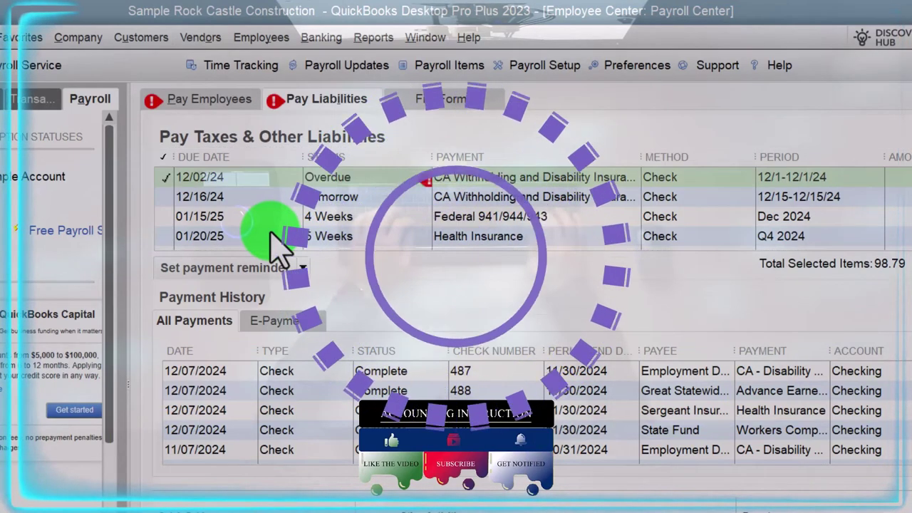
double_click(220, 177)
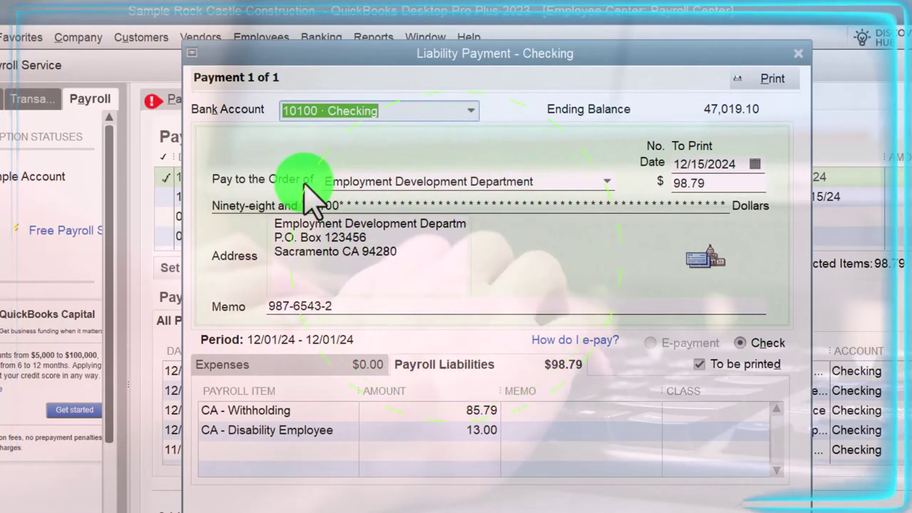
left_click(799, 53)
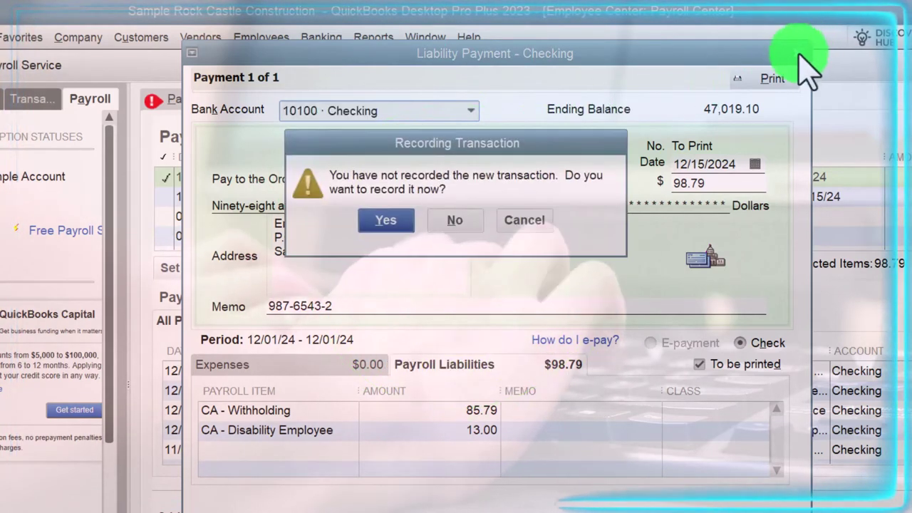
left_click(468, 212)
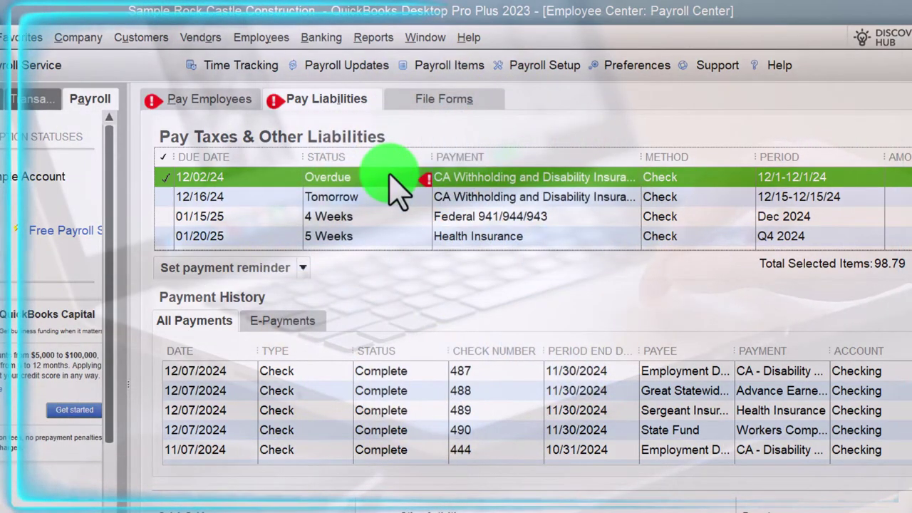
Review the Payroll Center's File Forms section and the available options for making forms active or inactive.
left_click(432, 100)
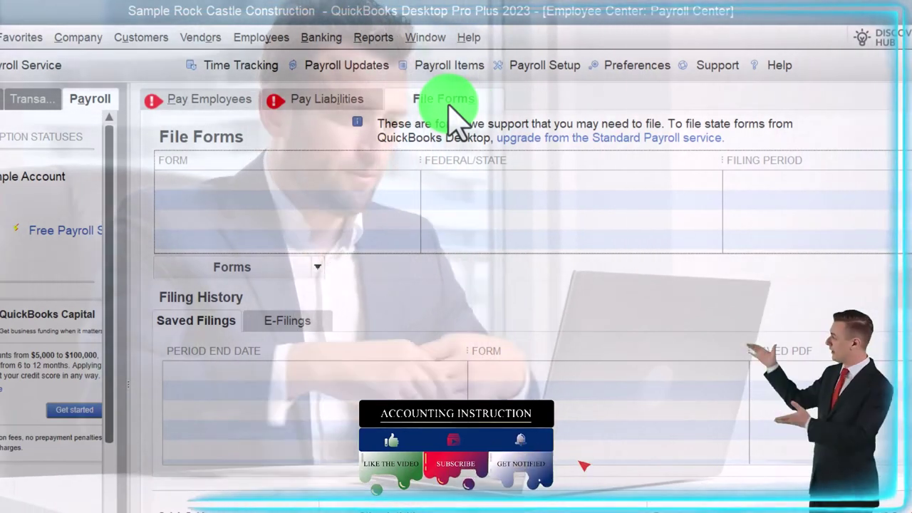
left_click(317, 269)
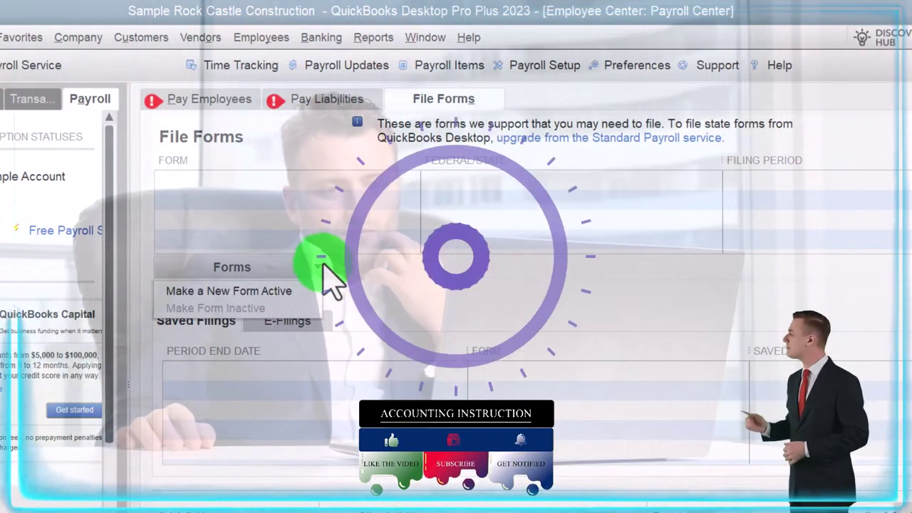
left_click(360, 276)
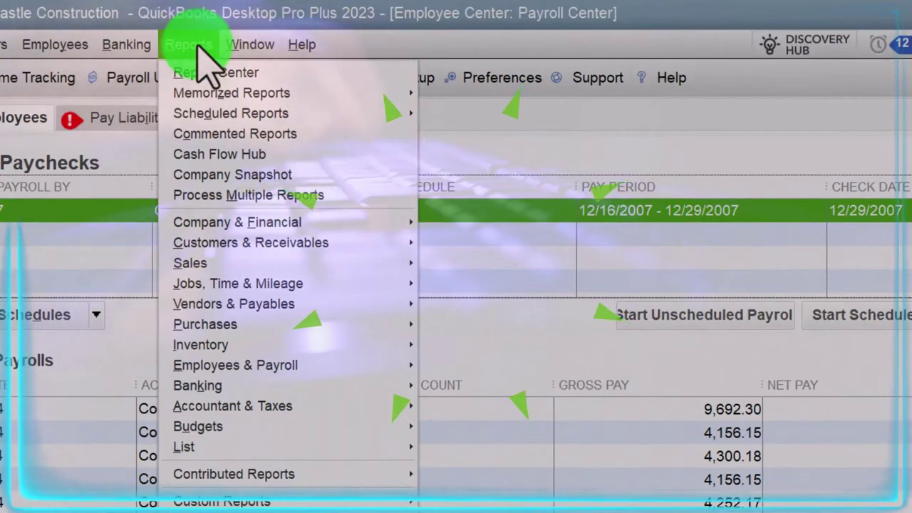
Look over the available report categories from the Payroll Center, and return to the Home page.
left_click(191, 44)
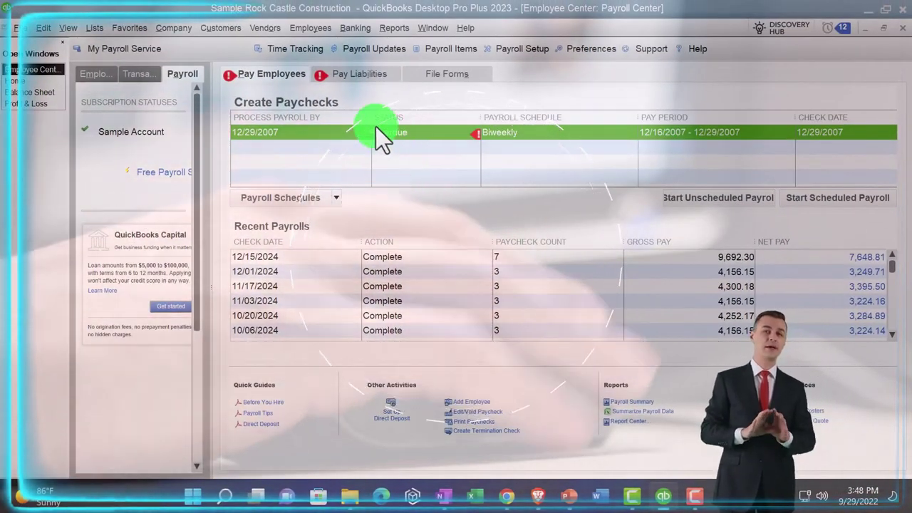
left_click(24, 82)
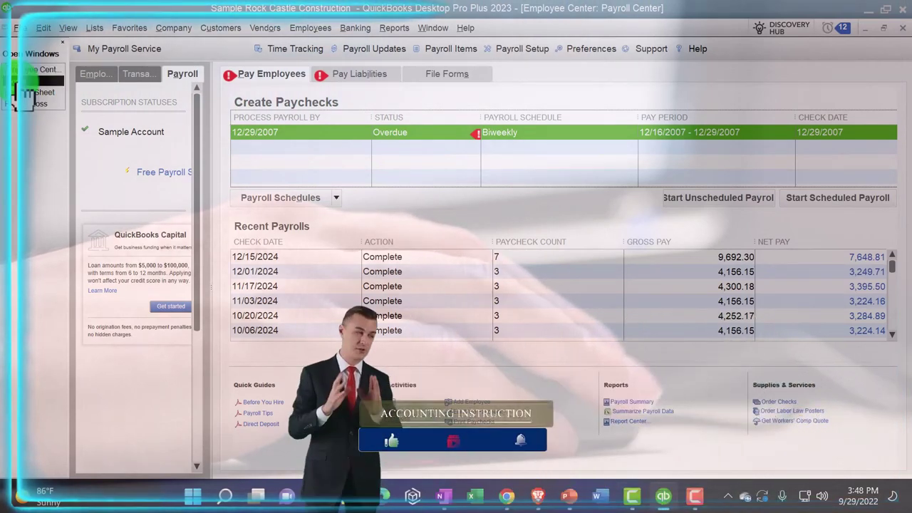